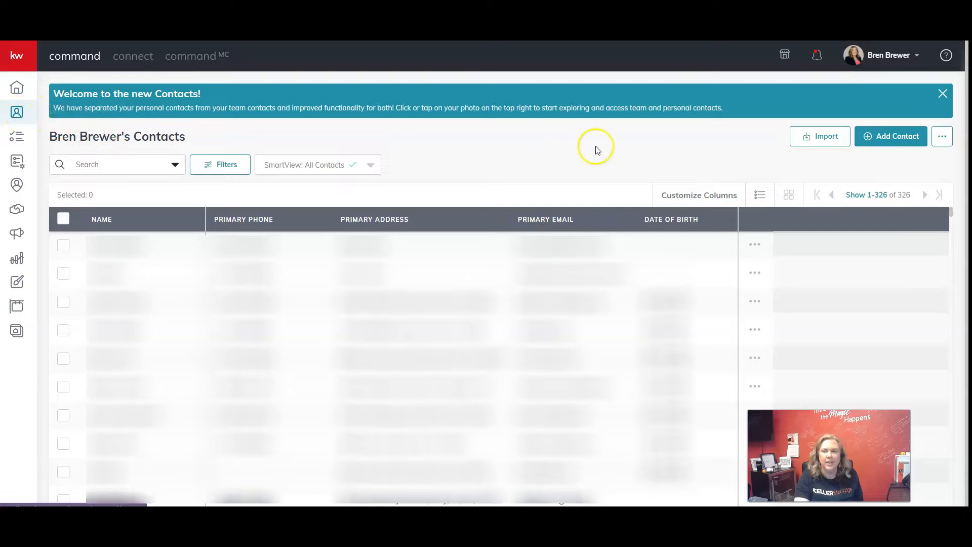
Start importing a file of contacts into the contact list.
{"action": "left_click", "coordinate": [829, 137]}
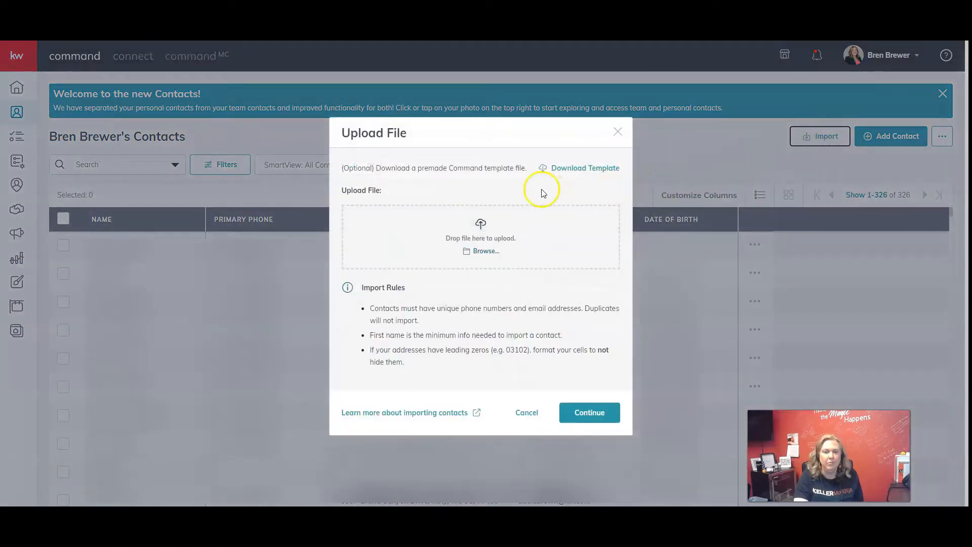
{"action": "left_click", "coordinate": [483, 252]}
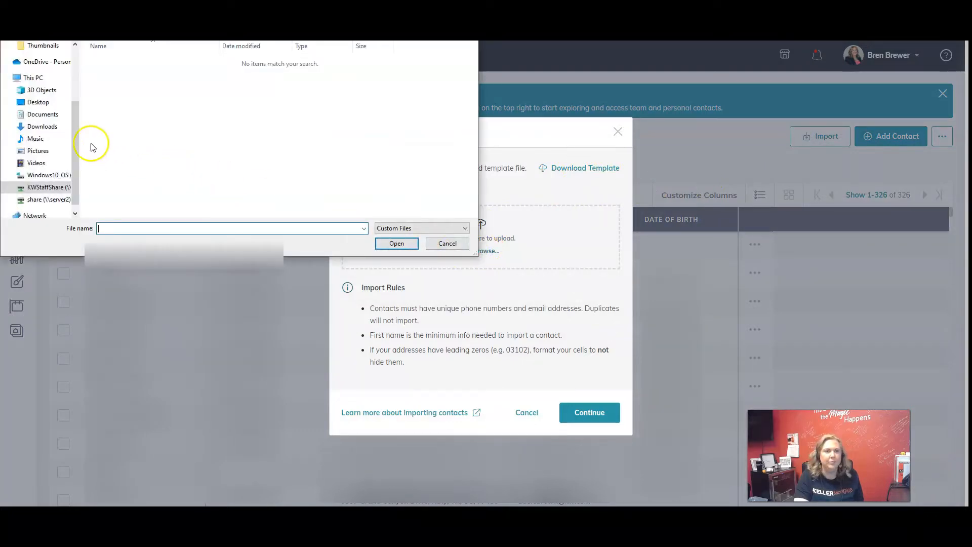
{"action": "left_click", "coordinate": [35, 104]}
{"action": "scroll", "coordinate": [270, 139], "scroll_direction": "down", "scroll_amount": 5}
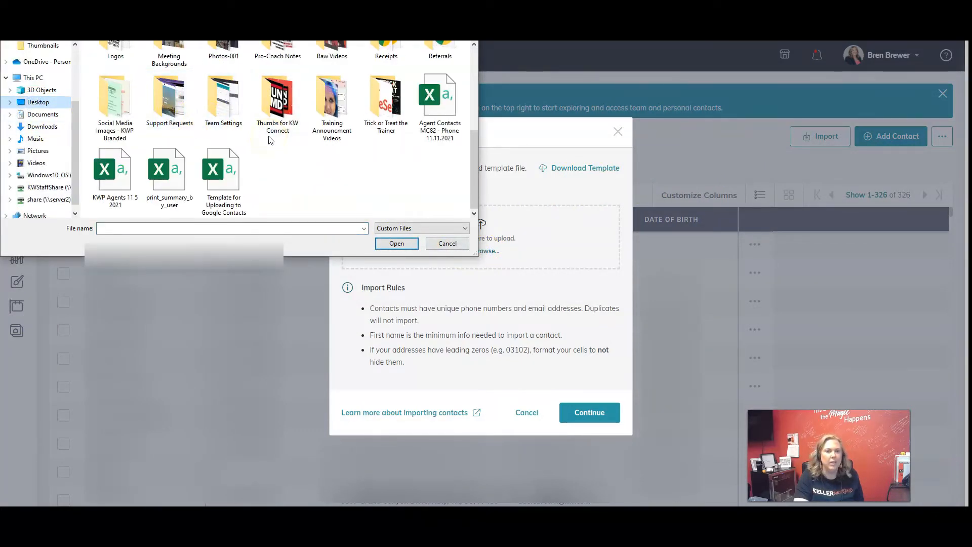
{"action": "scroll", "coordinate": [298, 160], "scroll_direction": "up", "scroll_amount": 5}
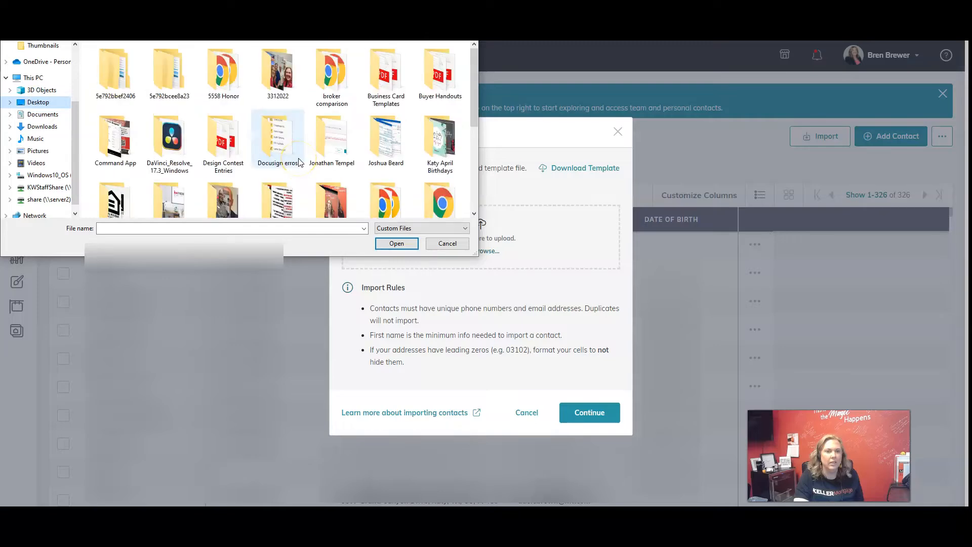
{"action": "scroll", "coordinate": [314, 154], "scroll_direction": "down", "scroll_amount": 5}
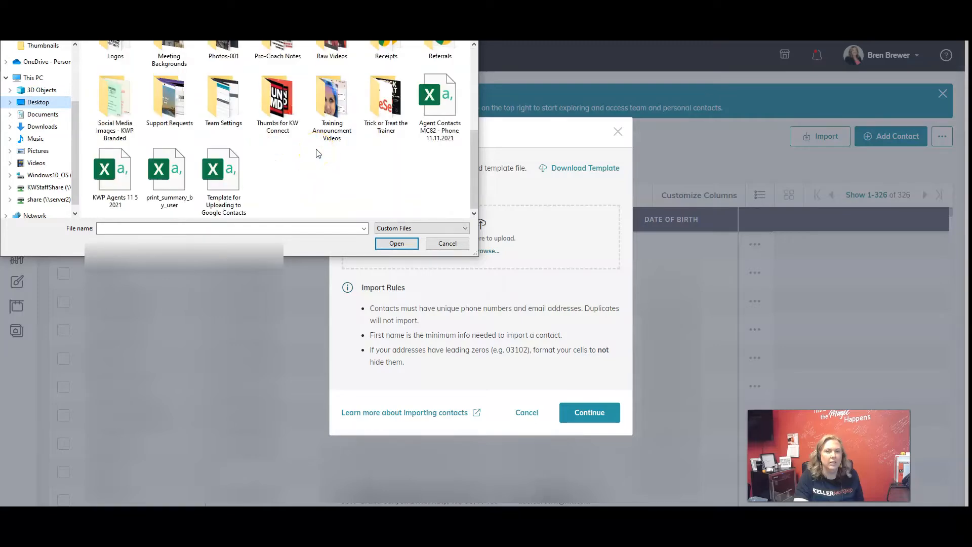
{"action": "scroll", "coordinate": [319, 165], "scroll_direction": "up", "scroll_amount": 5}
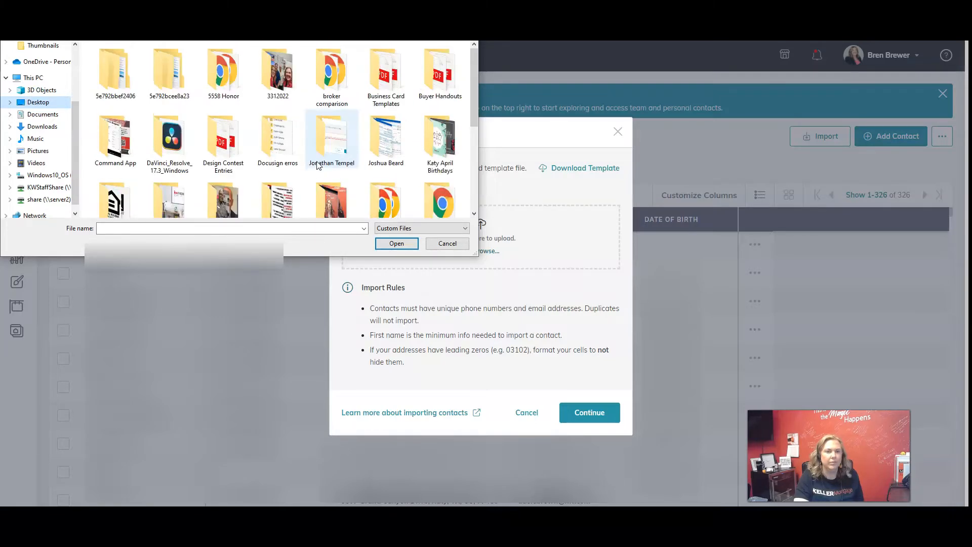
{"action": "left_click", "coordinate": [448, 243]}
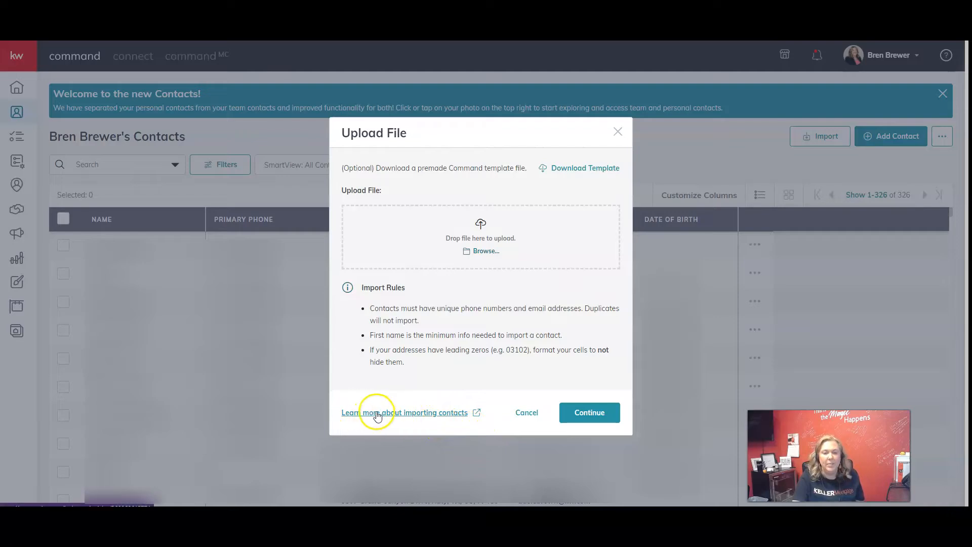
Open the help article on importing contacts and read its instructions for the import template, custom CSV files and field matching.
{"action": "left_click", "coordinate": [395, 412]}
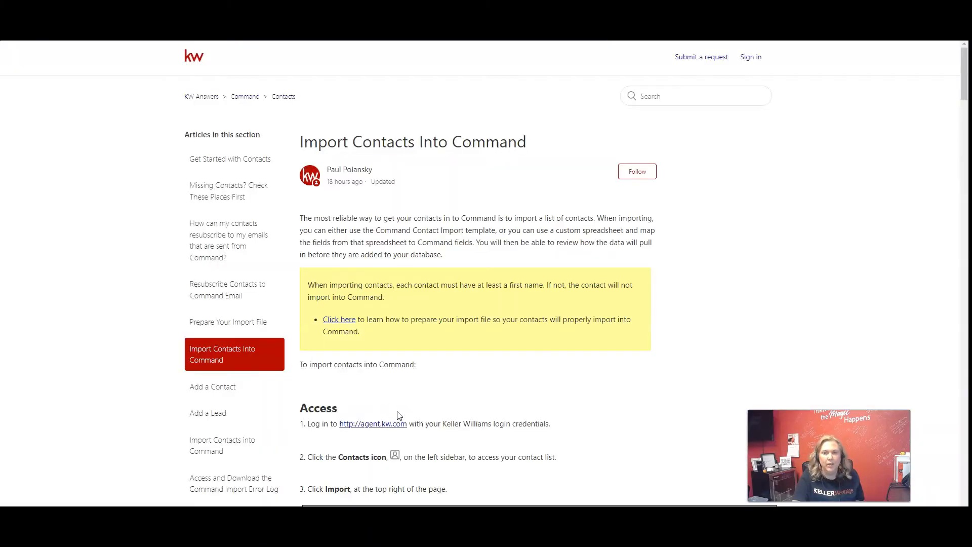
{"action": "scroll", "coordinate": [439, 358], "scroll_direction": "down", "scroll_amount": 5}
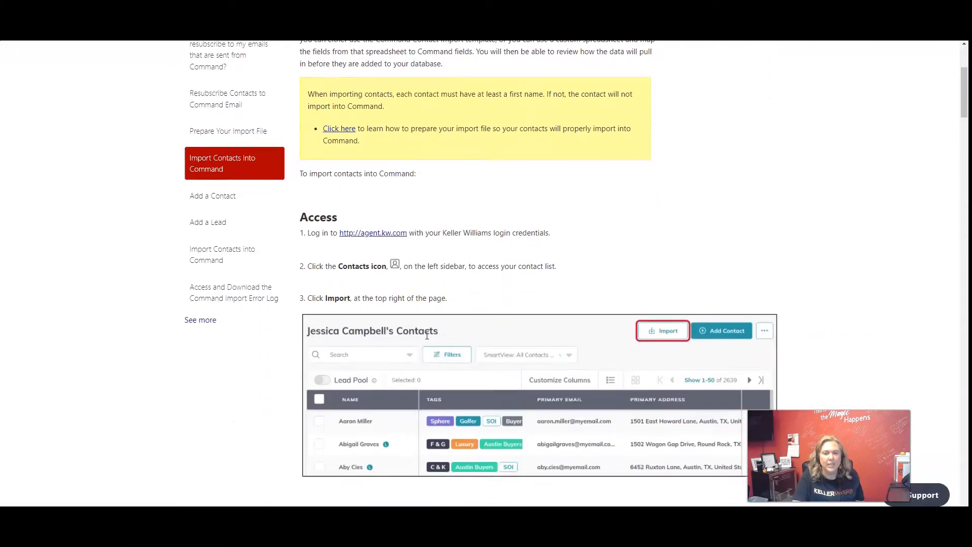
{"action": "scroll", "coordinate": [444, 248], "scroll_direction": "down", "scroll_amount": 3}
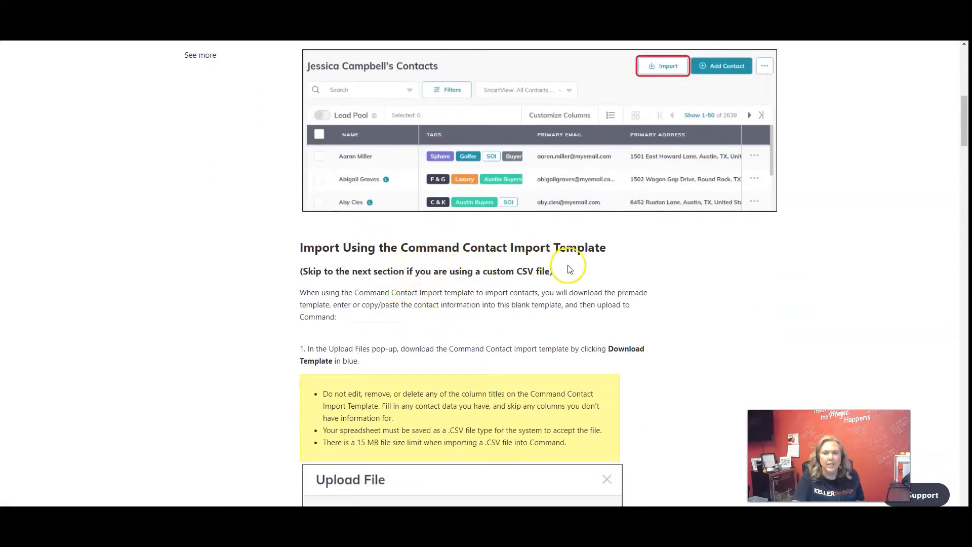
{"action": "scroll", "coordinate": [577, 278], "scroll_direction": "down", "scroll_amount": 1}
{"action": "scroll", "coordinate": [521, 239], "scroll_direction": "down", "scroll_amount": 9}
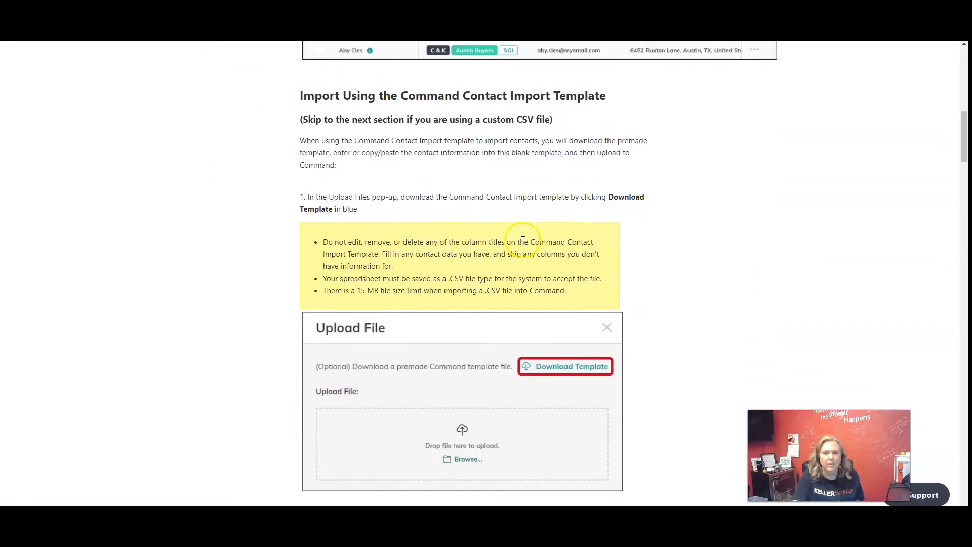
{"action": "scroll", "coordinate": [523, 240], "scroll_direction": "down", "scroll_amount": 11}
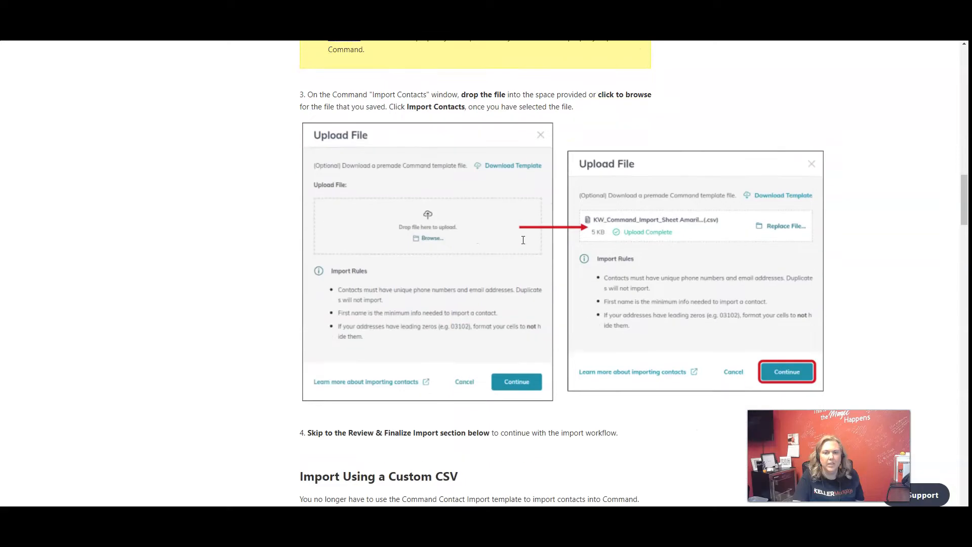
{"action": "scroll", "coordinate": [475, 255], "scroll_direction": "down", "scroll_amount": 2}
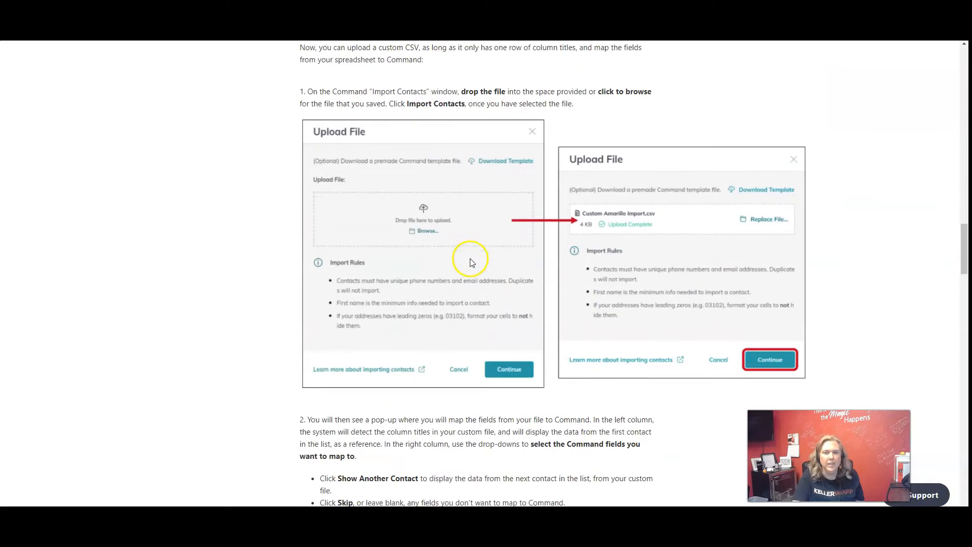
{"action": "scroll", "coordinate": [436, 247], "scroll_direction": "up", "scroll_amount": 1}
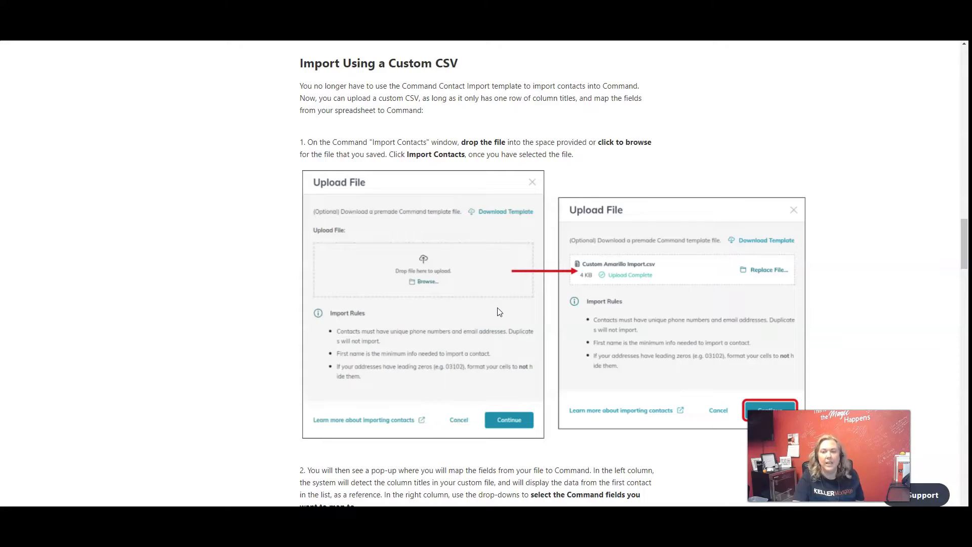
{"action": "scroll", "coordinate": [500, 308], "scroll_direction": "down", "scroll_amount": 1}
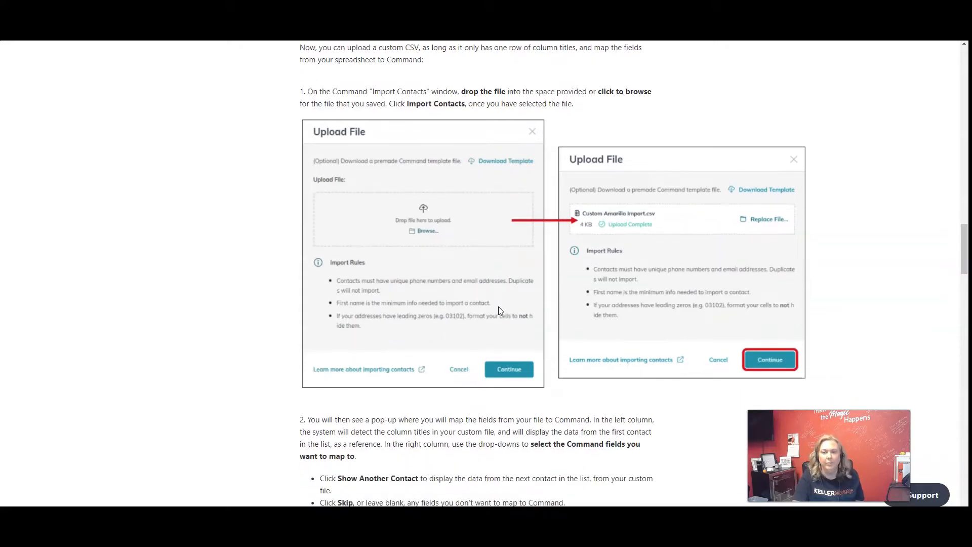
{"action": "left_click", "coordinate": [502, 307]}
{"action": "scroll", "coordinate": [503, 309], "scroll_direction": "down", "scroll_amount": 1}
{"action": "scroll", "coordinate": [410, 309], "scroll_direction": "down", "scroll_amount": 7}
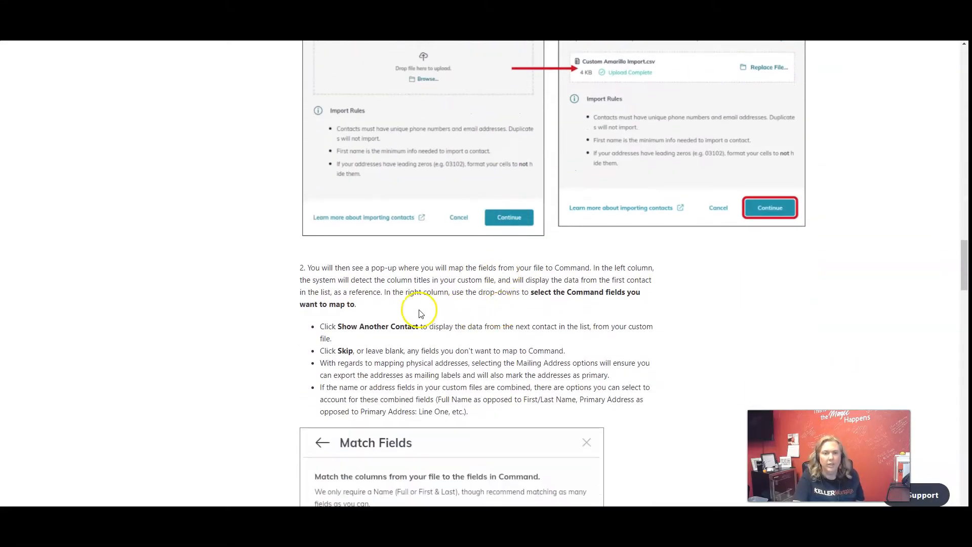
{"action": "scroll", "coordinate": [410, 314], "scroll_direction": "down", "scroll_amount": 9}
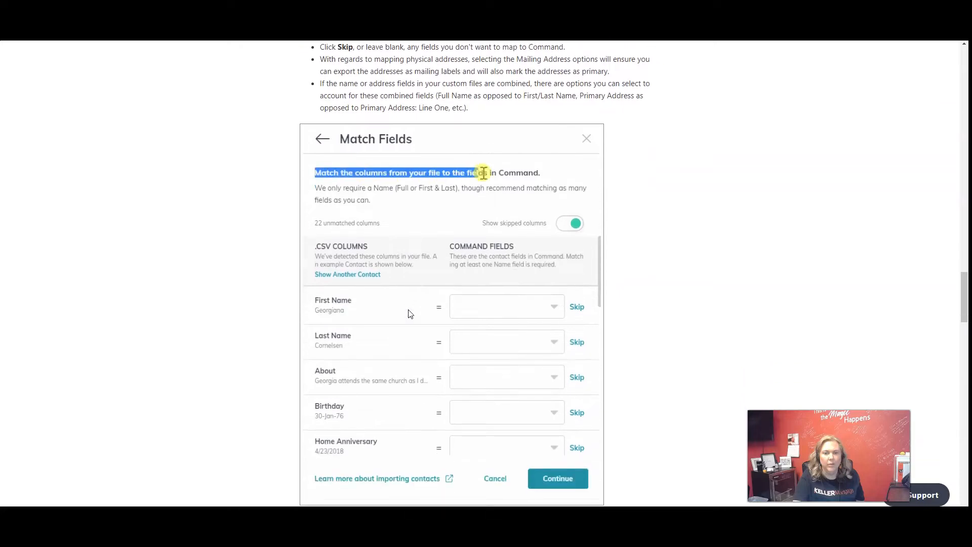
{"action": "scroll", "coordinate": [410, 314], "scroll_direction": "down", "scroll_amount": 8}
{"action": "left_click", "coordinate": [418, 306]}
{"action": "scroll", "coordinate": [417, 307], "scroll_direction": "down", "scroll_amount": 3}
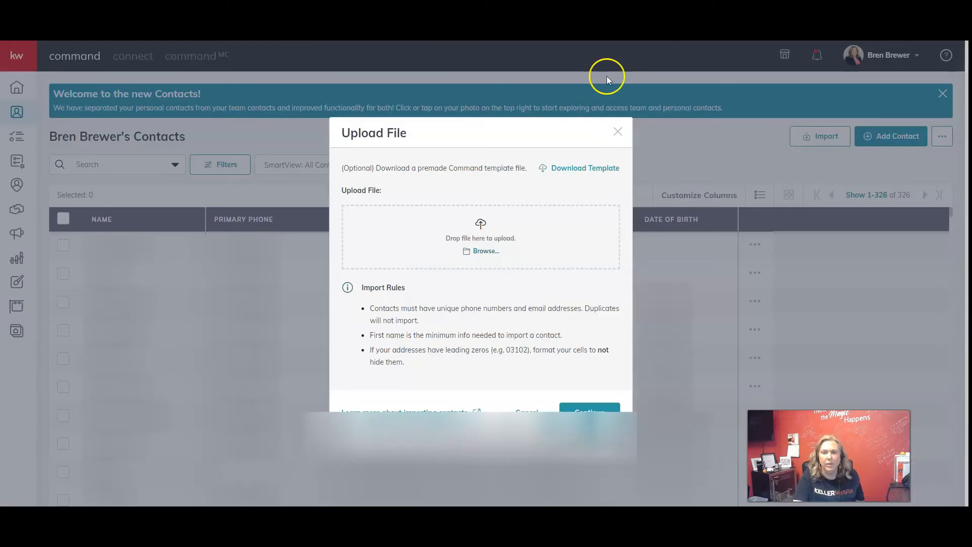
Upload the contacts CSV file from the Desktop folder and continue to field matching.
{"action": "left_click", "coordinate": [482, 250]}
{"action": "left_click", "coordinate": [44, 103]}
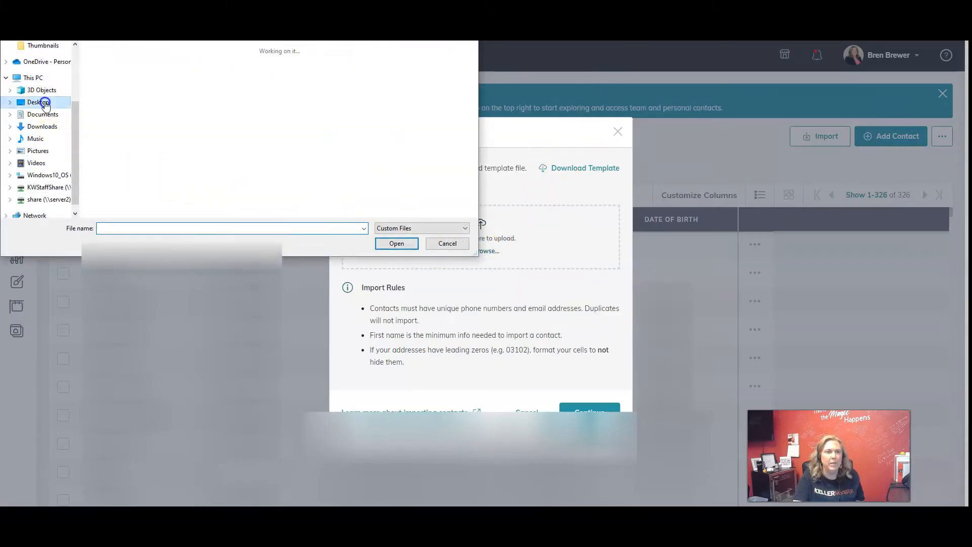
{"action": "left_click", "coordinate": [124, 176]}
{"action": "left_click", "coordinate": [396, 243]}
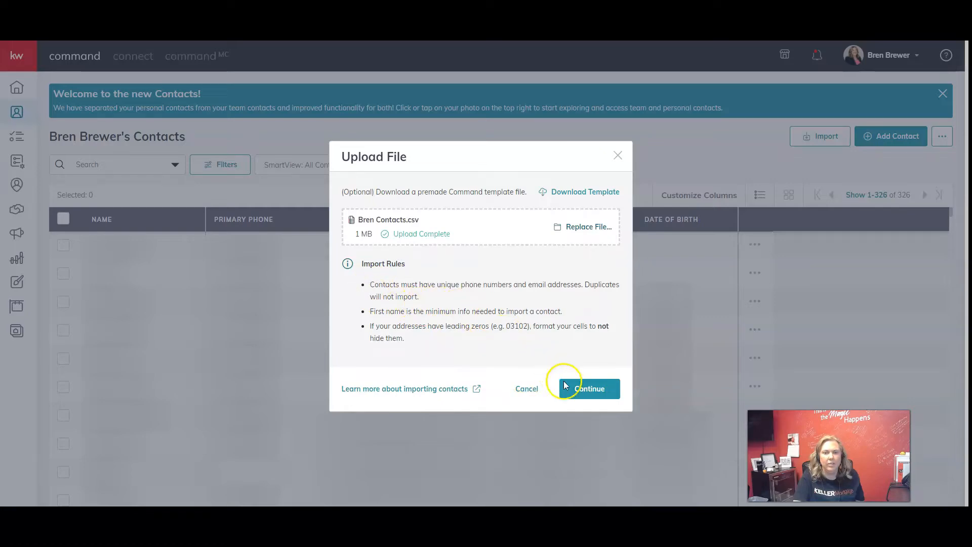
{"action": "left_click", "coordinate": [581, 388]}
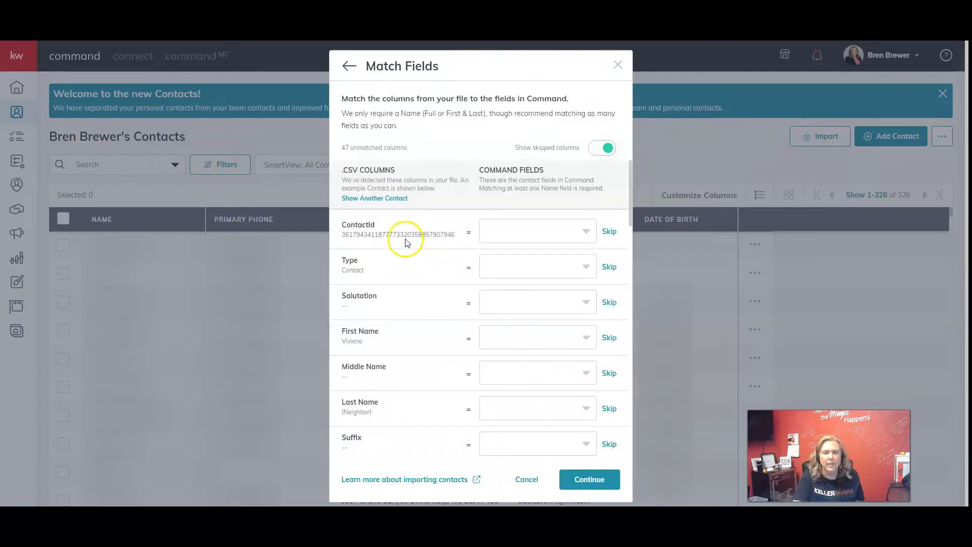
Skip the ContactId, Type and Salutation columns so they are left out of the import.
{"action": "left_click", "coordinate": [609, 234]}
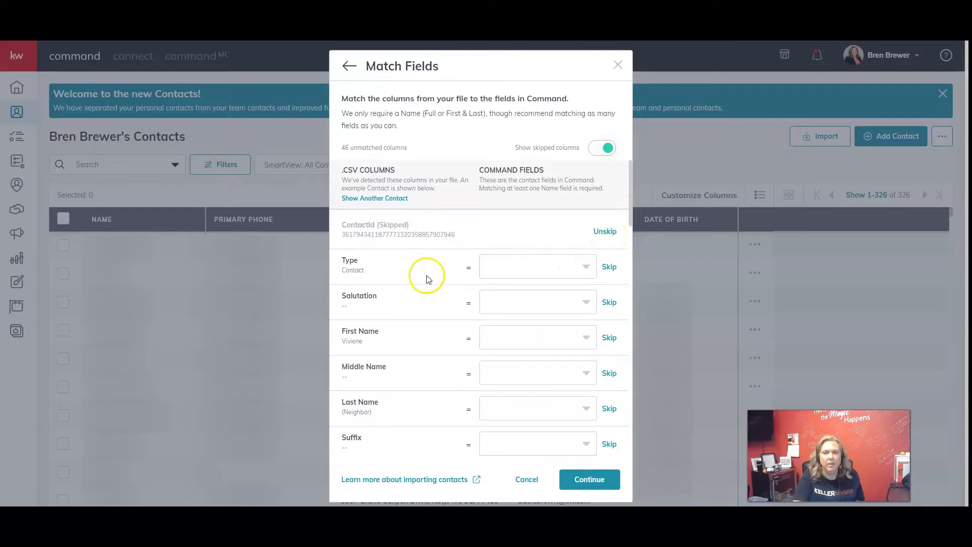
{"action": "left_click", "coordinate": [609, 267]}
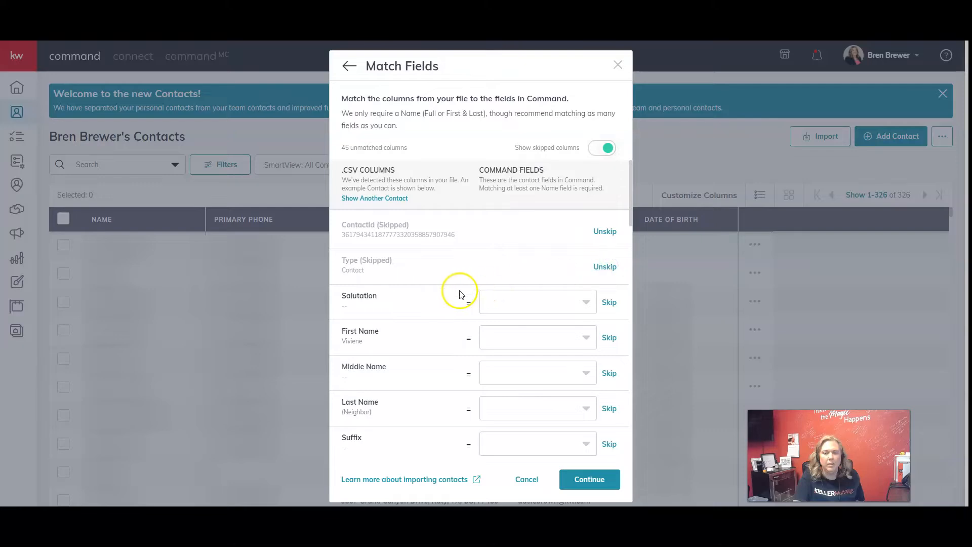
{"action": "scroll", "coordinate": [461, 294], "scroll_direction": "down", "scroll_amount": 1}
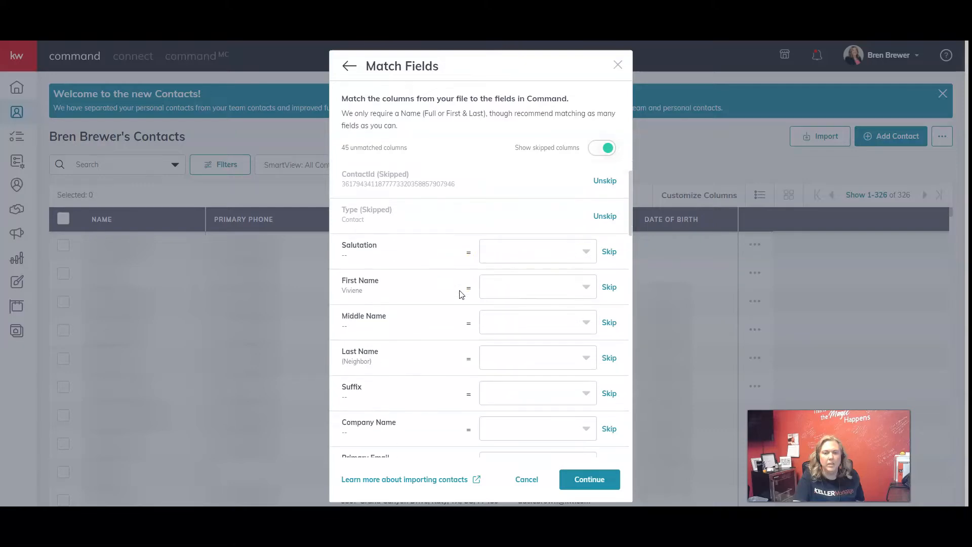
{"action": "left_click", "coordinate": [609, 252]}
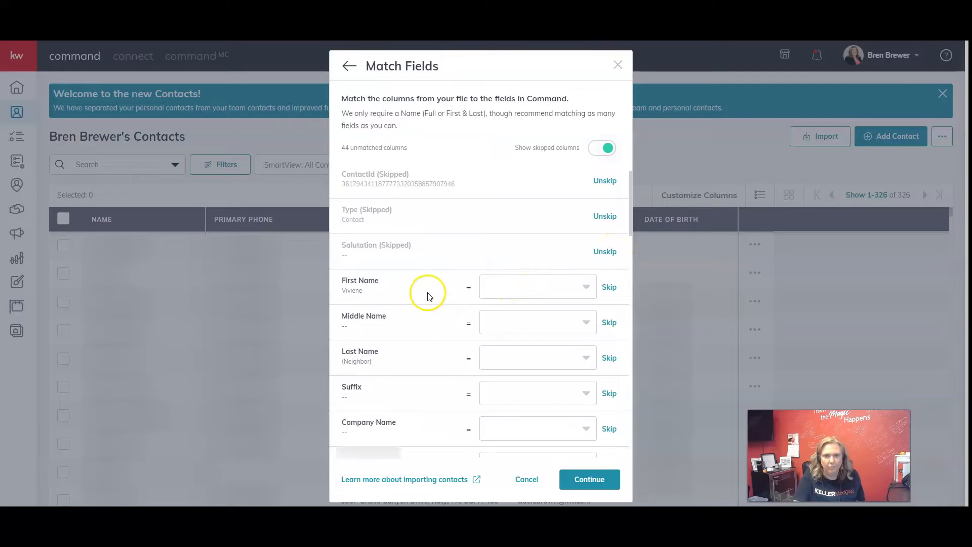
Match the First Name, Middle Name, Last Name and Suffix columns to the Command fields of the same names.
{"action": "scroll", "coordinate": [428, 297], "scroll_direction": "down", "scroll_amount": 1}
{"action": "left_click", "coordinate": [584, 238]}
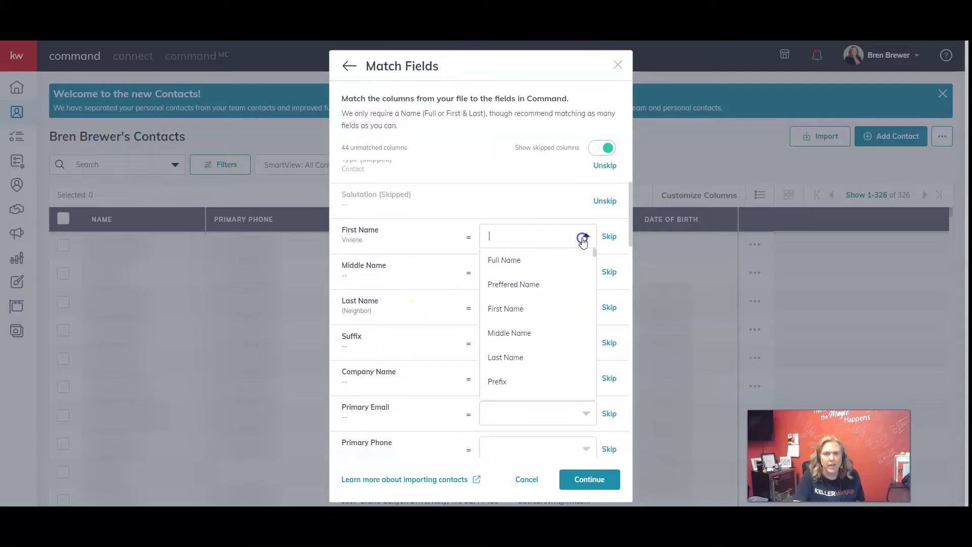
{"action": "left_click", "coordinate": [544, 306]}
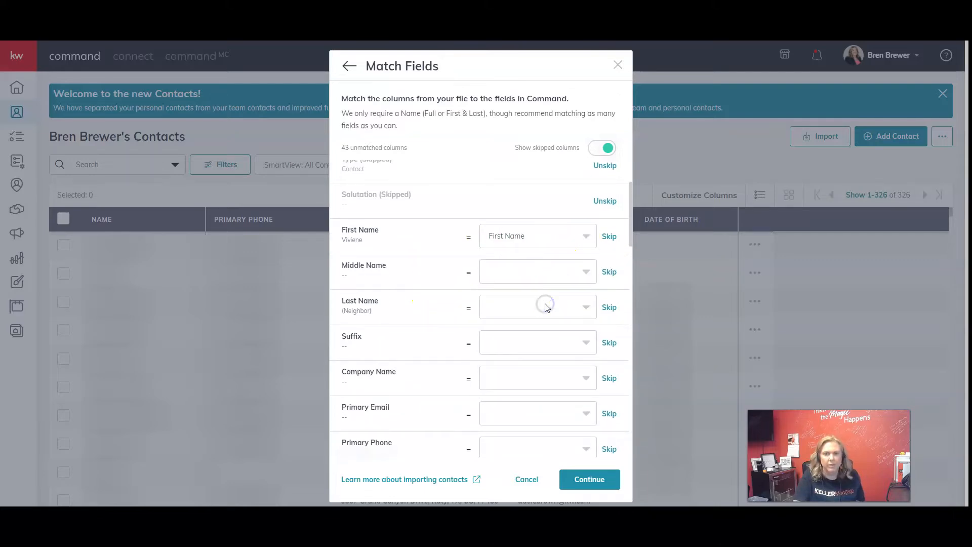
{"action": "left_click", "coordinate": [567, 272]}
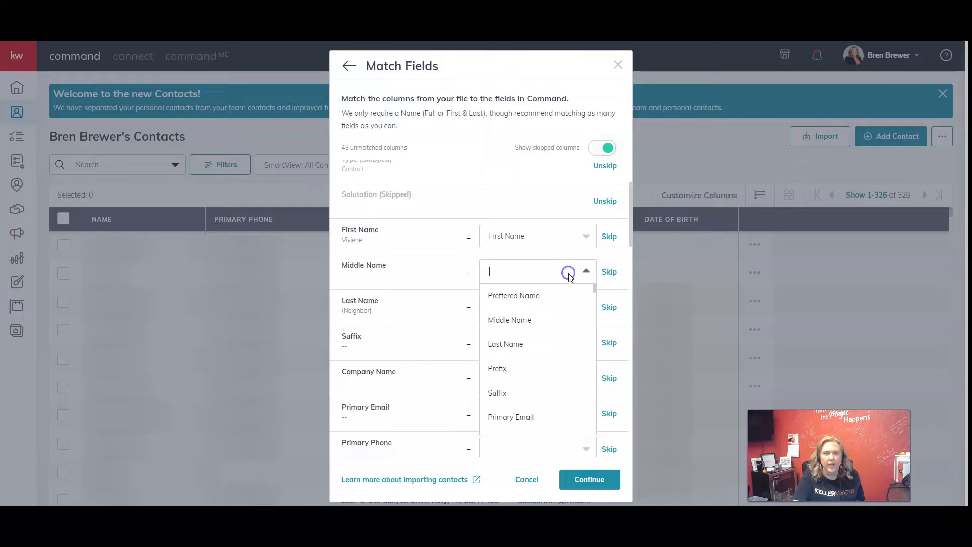
{"action": "left_click", "coordinate": [544, 321]}
{"action": "left_click", "coordinate": [536, 308]}
{"action": "left_click", "coordinate": [537, 350]}
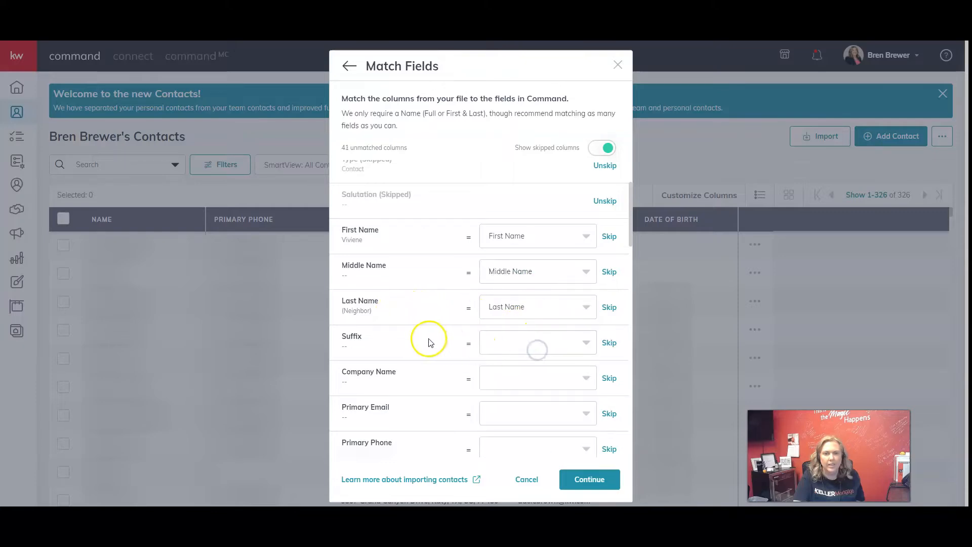
{"action": "left_click", "coordinate": [514, 342]}
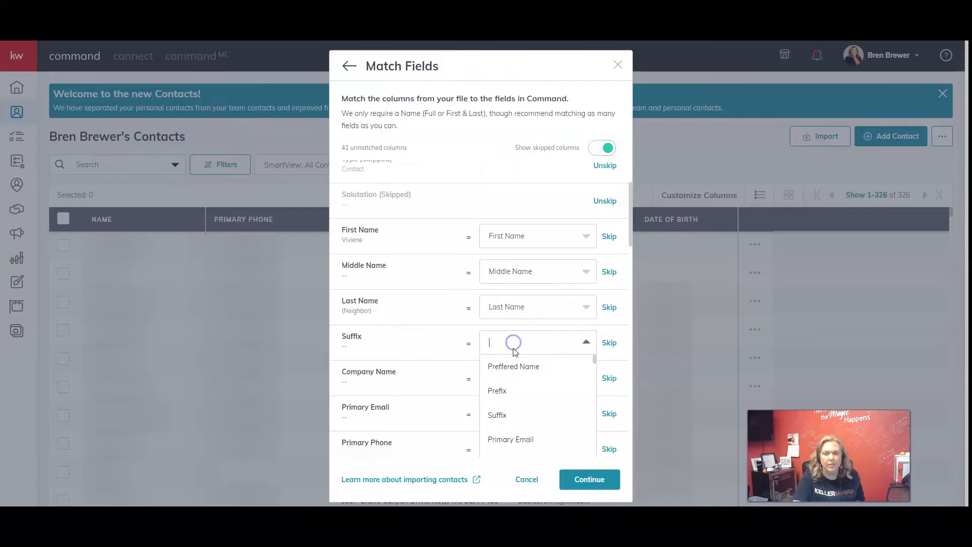
{"action": "left_click", "coordinate": [515, 416]}
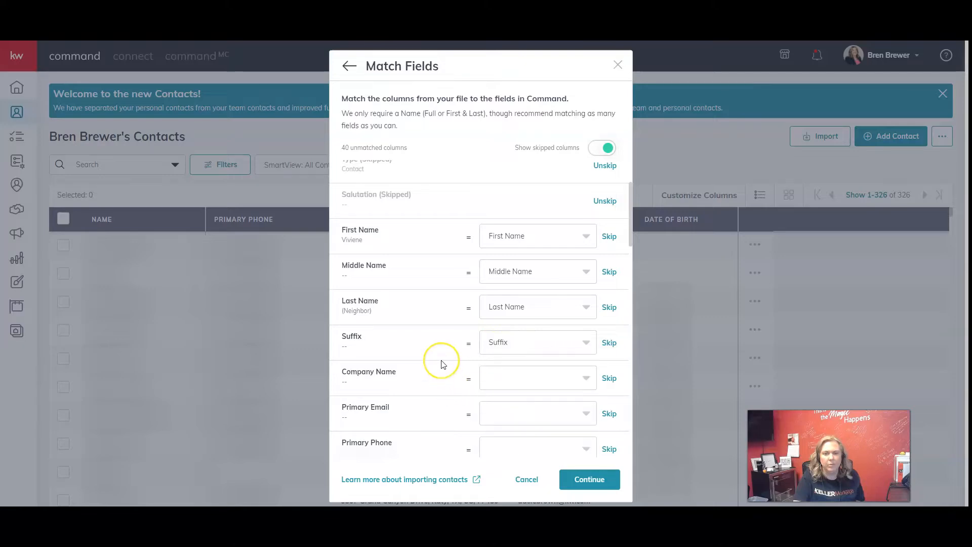
Match Company Name, Primary Email and Primary Phone to the fields of the same names, and Primary Street to Primary Address.
{"action": "scroll", "coordinate": [441, 364], "scroll_direction": "down", "scroll_amount": 1}
{"action": "left_click", "coordinate": [542, 332]}
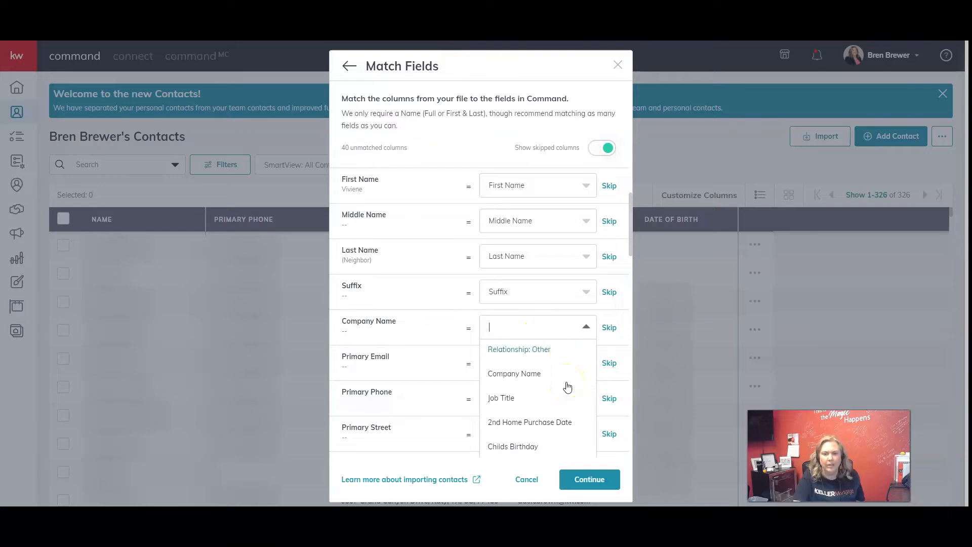
{"action": "left_click", "coordinate": [534, 363]}
{"action": "left_click", "coordinate": [545, 419]}
{"action": "scroll", "coordinate": [432, 390], "scroll_direction": "down", "scroll_amount": 1}
{"action": "left_click", "coordinate": [546, 348]}
{"action": "scroll", "coordinate": [572, 410], "scroll_direction": "down", "scroll_amount": 2}
{"action": "left_click", "coordinate": [562, 439]}
{"action": "scroll", "coordinate": [436, 395], "scroll_direction": "down", "scroll_amount": 1}
{"action": "left_click", "coordinate": [550, 349]}
Match Primary City, State, Zip and Country to the corresponding Primary Address fields, and Primary Type to Primary Address type.
{"action": "left_click", "coordinate": [519, 386]}
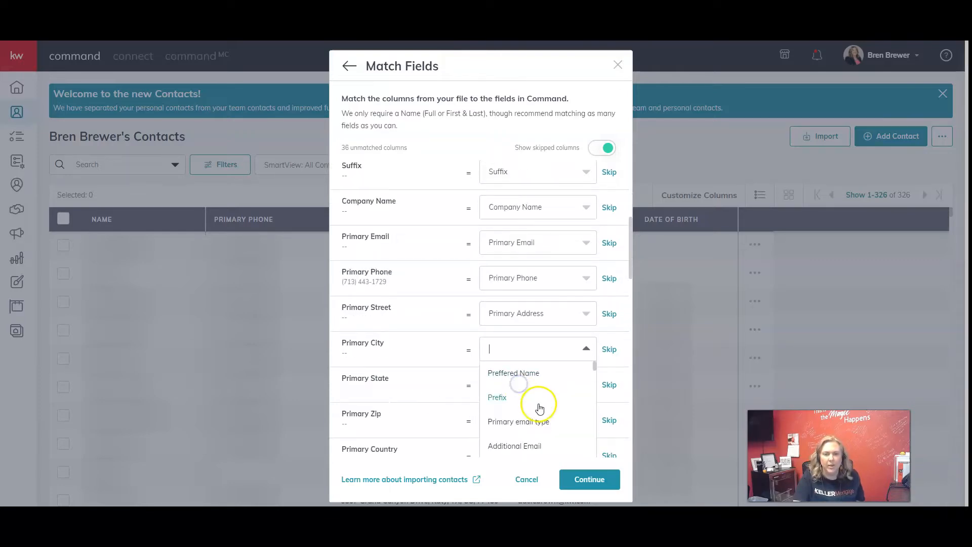
{"action": "left_click", "coordinate": [515, 386]}
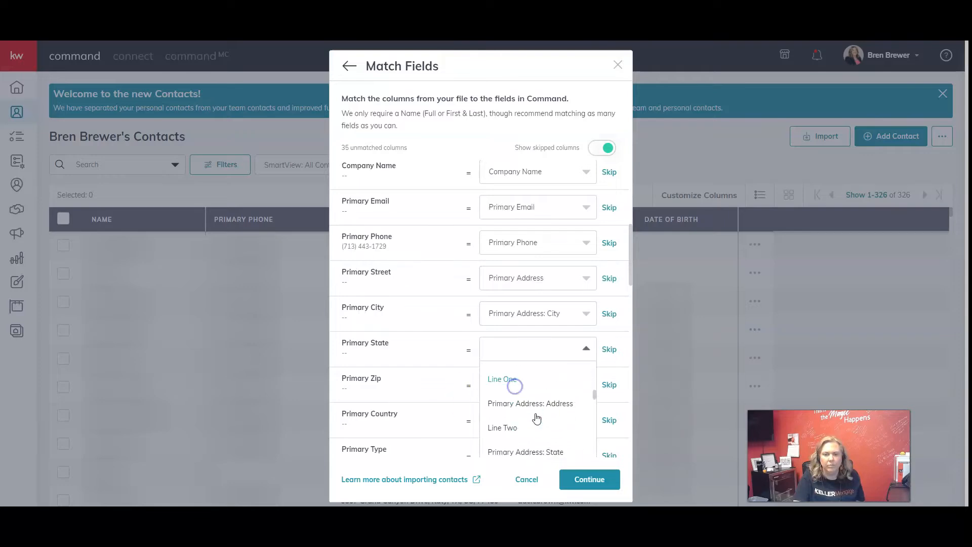
{"action": "left_click", "coordinate": [562, 391]}
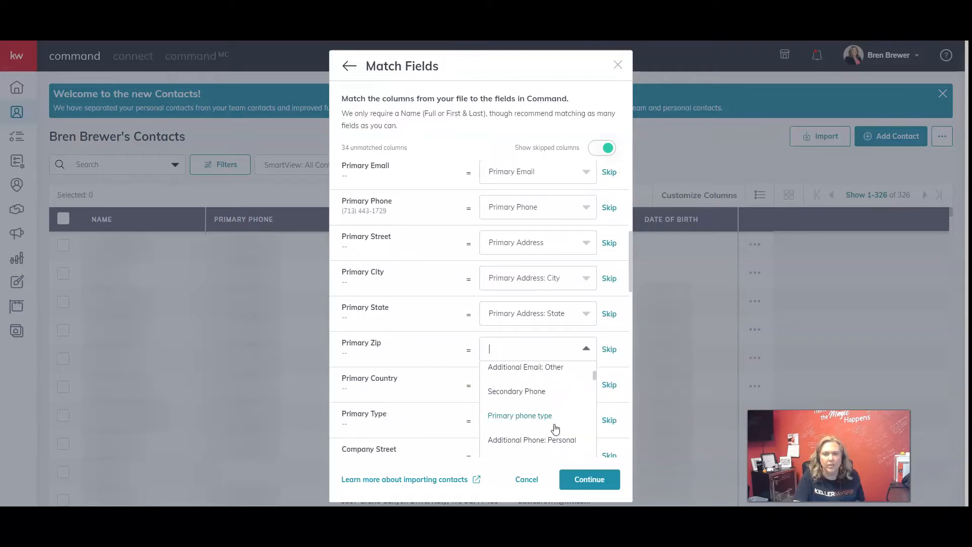
{"action": "scroll", "coordinate": [556, 429], "scroll_direction": "down", "scroll_amount": 3}
{"action": "left_click", "coordinate": [567, 415]}
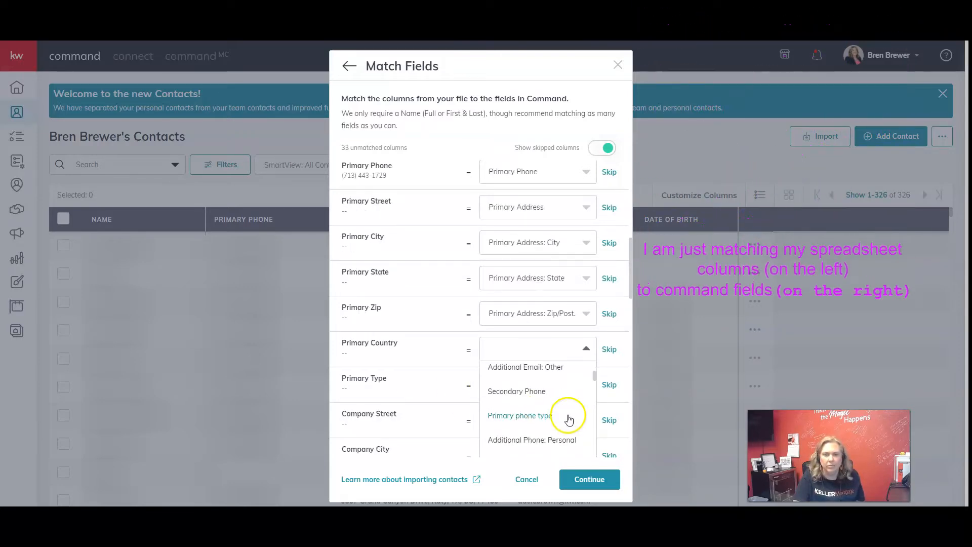
{"action": "left_click", "coordinate": [569, 411]}
Skip the Company Street, City, State, Zip and Country columns.
{"action": "left_click", "coordinate": [373, 354]}
{"action": "scroll", "coordinate": [373, 354], "scroll_direction": "down", "scroll_amount": 10}
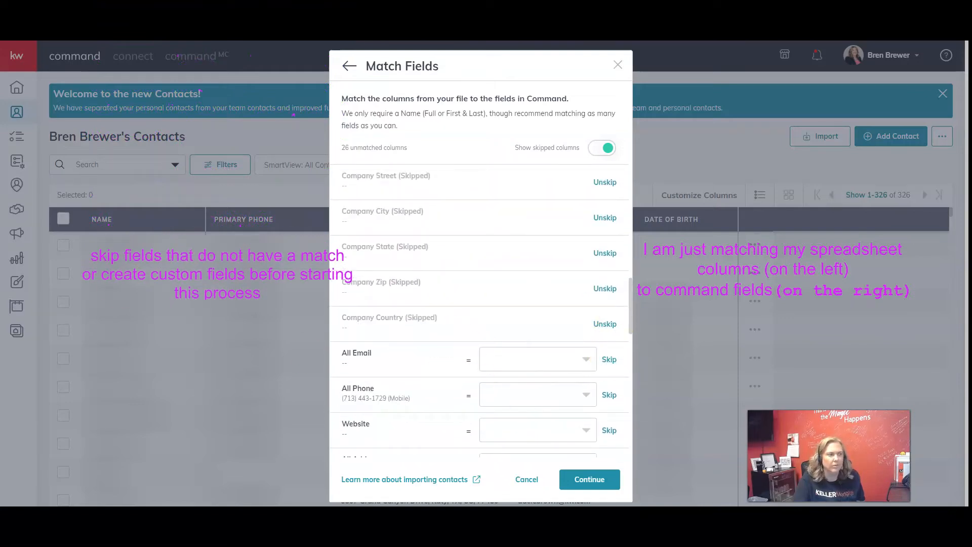
{"action": "scroll", "coordinate": [613, 309], "scroll_direction": "down", "scroll_amount": 1}
Skip the All Email, All Phone, Website and All Addresses columns.
{"action": "left_click", "coordinate": [613, 308]}
{"action": "left_click", "coordinate": [611, 349]}
{"action": "left_click", "coordinate": [563, 381]}
{"action": "scroll", "coordinate": [563, 382], "scroll_direction": "down", "scroll_amount": 6}
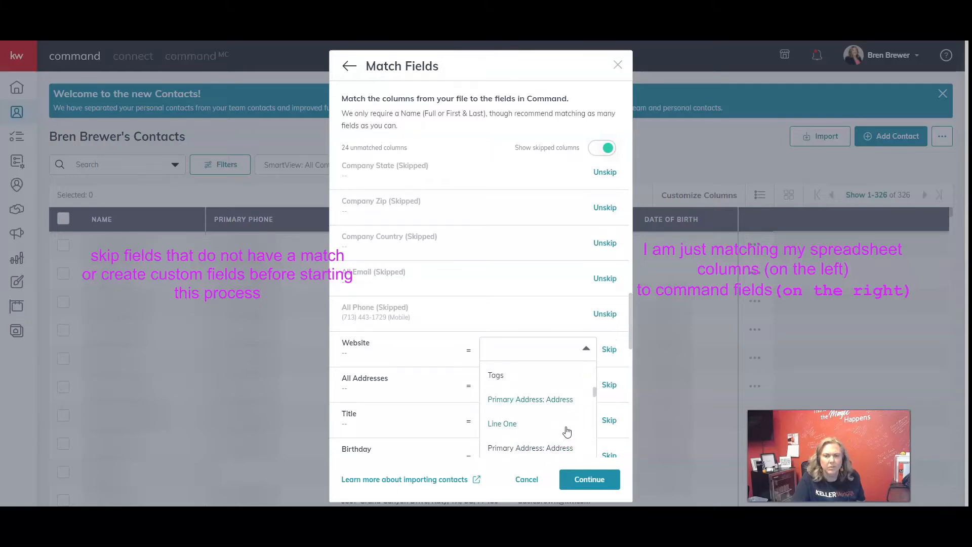
{"action": "left_click", "coordinate": [606, 349]}
{"action": "left_click", "coordinate": [605, 386]}
Match the Title column to Job Title and the Birthday column to Birthday.
{"action": "left_click", "coordinate": [572, 418]}
{"action": "scroll", "coordinate": [572, 397], "scroll_direction": "down", "scroll_amount": 5}
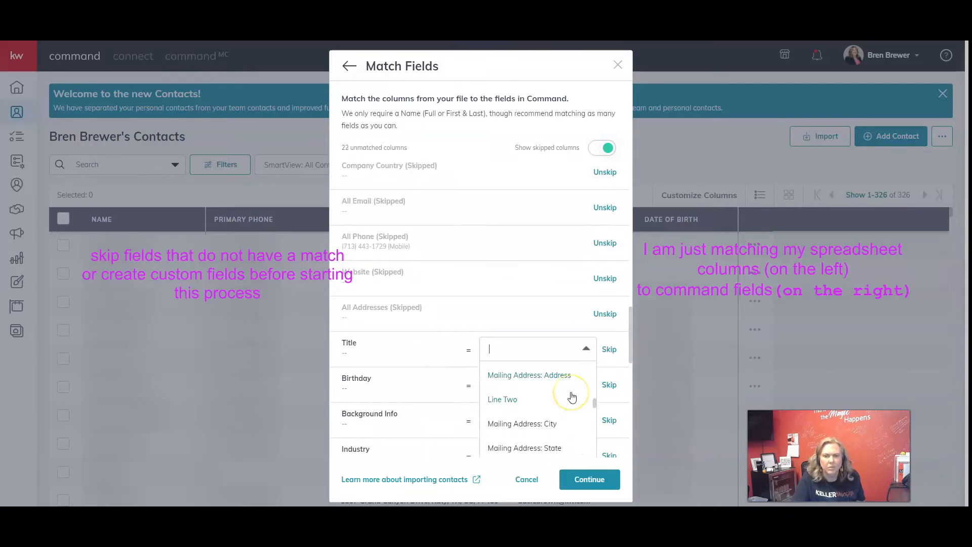
{"action": "type", "text": "job"}
{"action": "left_click", "coordinate": [549, 373]}
{"action": "left_click", "coordinate": [552, 386]}
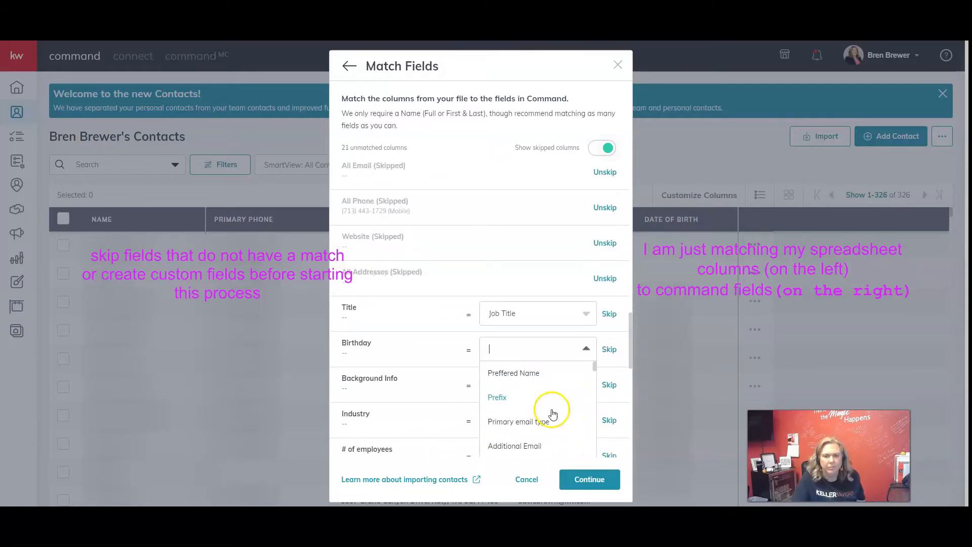
Skip the Background Info, Industry, # of employees, Creation Date, Last Edited Date and Assigned To columns.
{"action": "left_click", "coordinate": [609, 385]}
{"action": "left_click", "coordinate": [609, 420]}
{"action": "scroll", "coordinate": [608, 421], "scroll_direction": "down", "scroll_amount": 2}
{"action": "left_click", "coordinate": [608, 354]}
{"action": "left_click", "coordinate": [608, 390]}
{"action": "scroll", "coordinate": [608, 389], "scroll_direction": "down", "scroll_amount": 2}
{"action": "left_click", "coordinate": [588, 323]}
{"action": "type", "text": "last"}
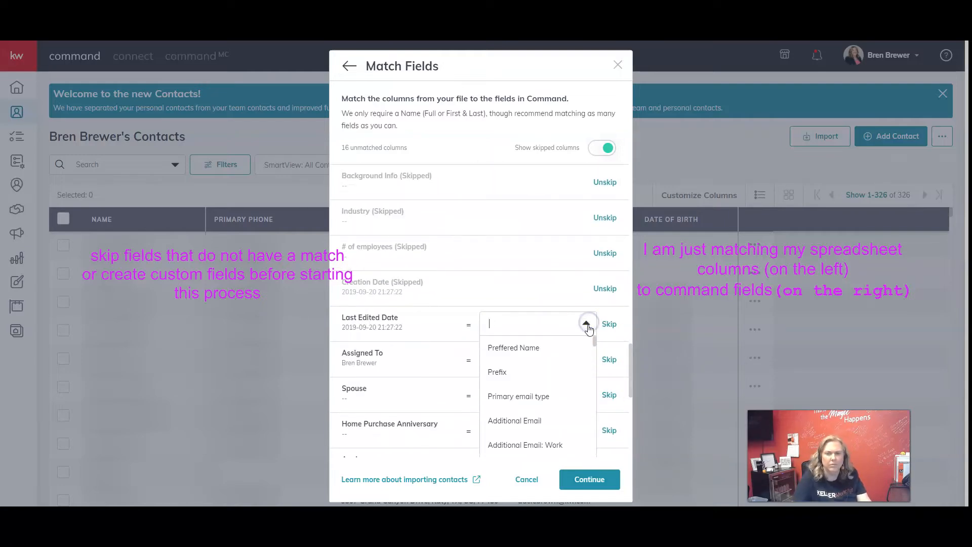
{"action": "left_click", "coordinate": [608, 324]}
{"action": "left_click", "coordinate": [609, 360]}
Match Spouse to Relationship: Spouse and Home Purchase Anniversary to Home Anniversary, and skip the Anniversary column.
{"action": "left_click", "coordinate": [587, 395]}
{"action": "type", "text": "rel"}
{"action": "left_click", "coordinate": [568, 372]}
{"action": "left_click", "coordinate": [577, 378]}
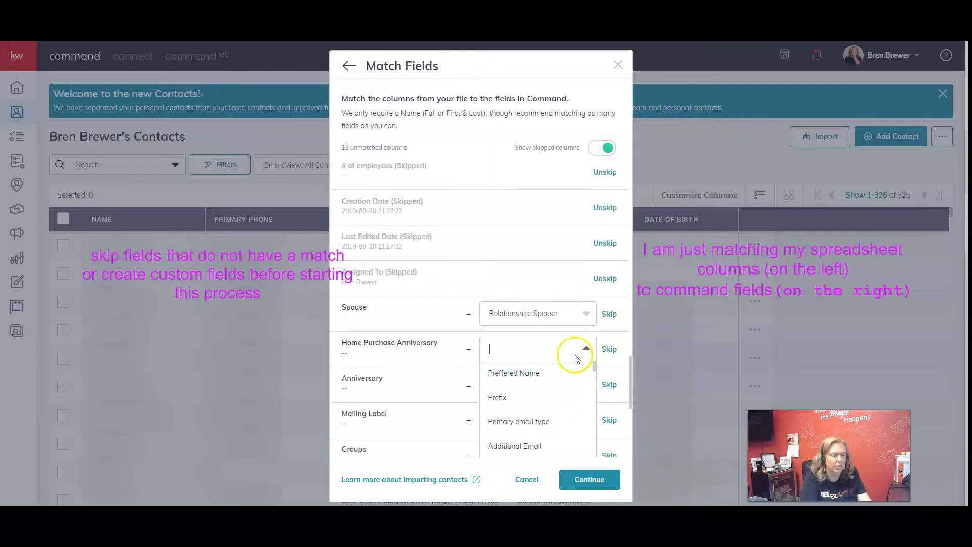
{"action": "left_click", "coordinate": [564, 385]}
{"action": "left_click", "coordinate": [609, 345]}
Match Mailing Label to the Command field of the same name, and skip the Groups and Relationships columns.
{"action": "left_click", "coordinate": [582, 383]}
{"action": "type", "text": "mailing labe"}
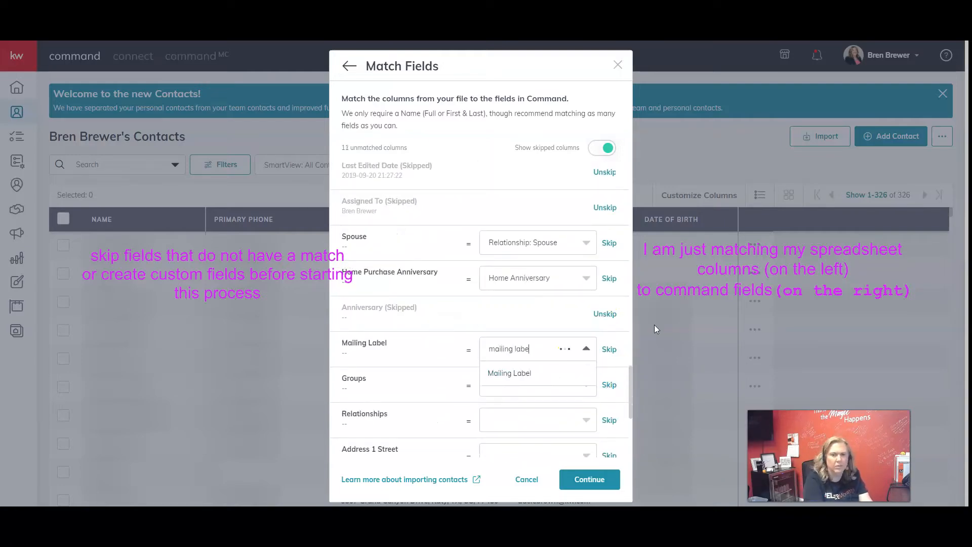
{"action": "key", "text": "Return"}
{"action": "left_click", "coordinate": [609, 282]}
{"action": "left_click", "coordinate": [561, 319]}
{"action": "type", "text": "relation"}
{"action": "left_click", "coordinate": [607, 318]}
Skip the Address 1 Street, City, State, Zip and Country columns.
{"action": "left_click", "coordinate": [557, 349]}
{"action": "type", "text": "address"}
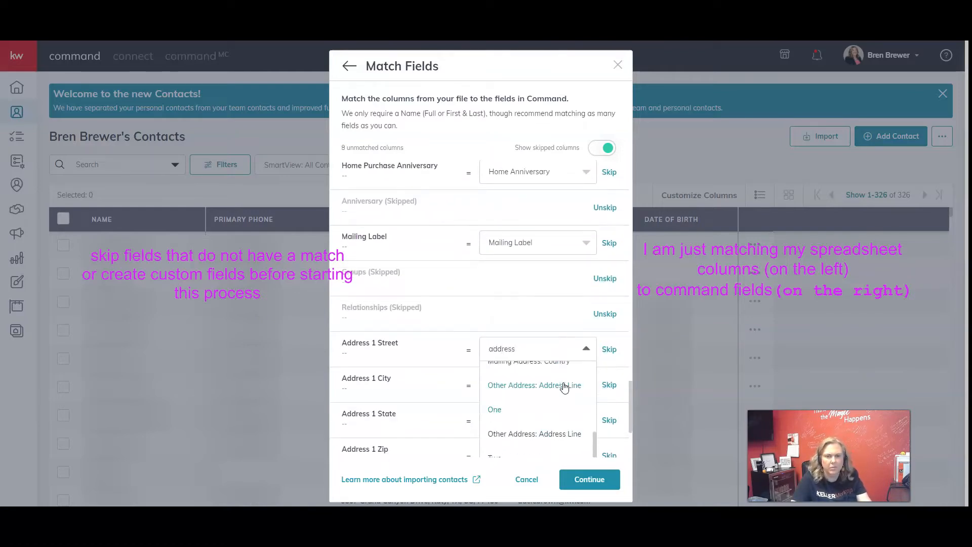
{"action": "left_click", "coordinate": [609, 350]}
{"action": "left_click", "coordinate": [609, 385]}
{"action": "left_click", "coordinate": [609, 421]}
{"action": "scroll", "coordinate": [609, 420], "scroll_direction": "down", "scroll_amount": 1}
{"action": "left_click", "coordinate": [609, 406]}
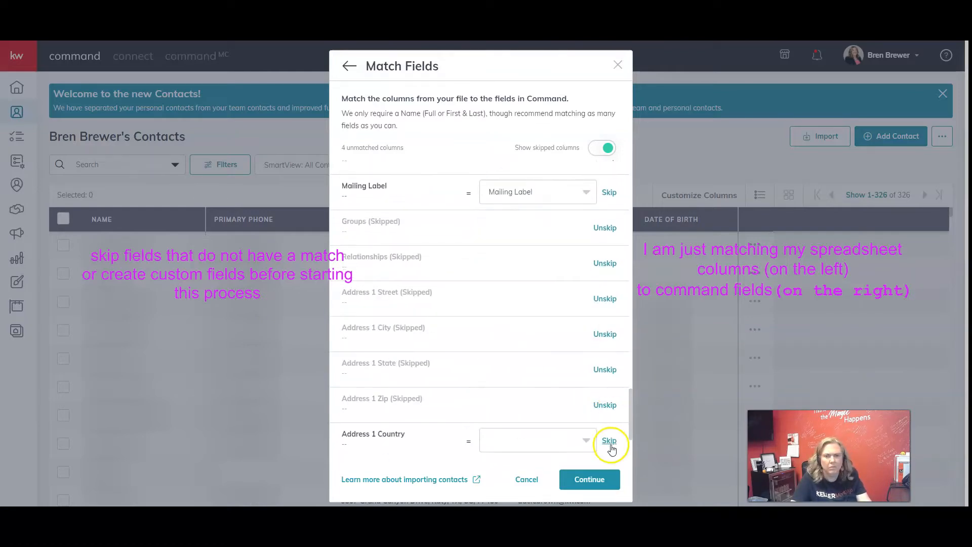
{"action": "left_click", "coordinate": [609, 442]}
Skip Address 1 Type and the unnamed column, keep Notes as Import as note, and continue to the import review.
{"action": "scroll", "coordinate": [610, 441], "scroll_direction": "down", "scroll_amount": 3}
{"action": "left_click", "coordinate": [610, 369]}
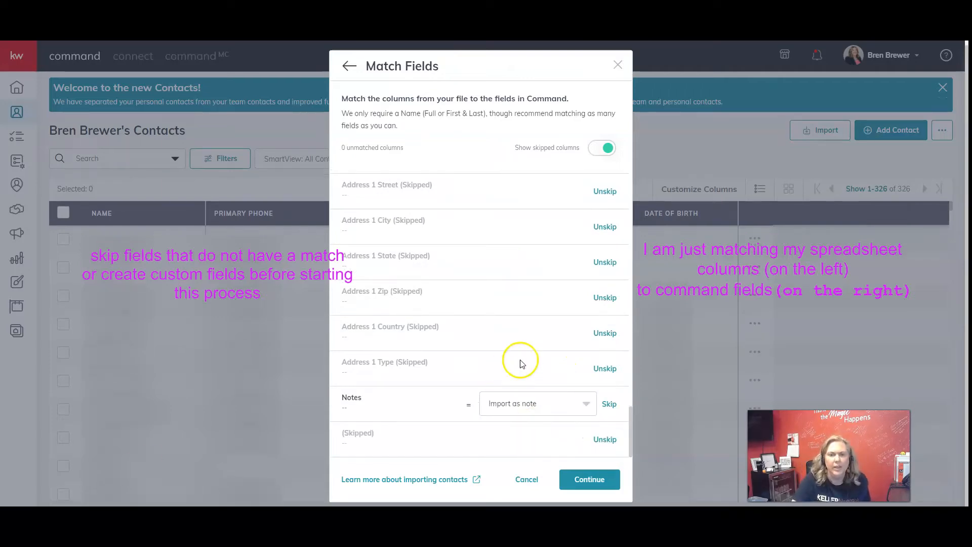
{"action": "scroll", "coordinate": [542, 321], "scroll_direction": "up", "scroll_amount": 10}
{"action": "scroll", "coordinate": [549, 321], "scroll_direction": "down", "scroll_amount": 10}
{"action": "left_click", "coordinate": [583, 477]}
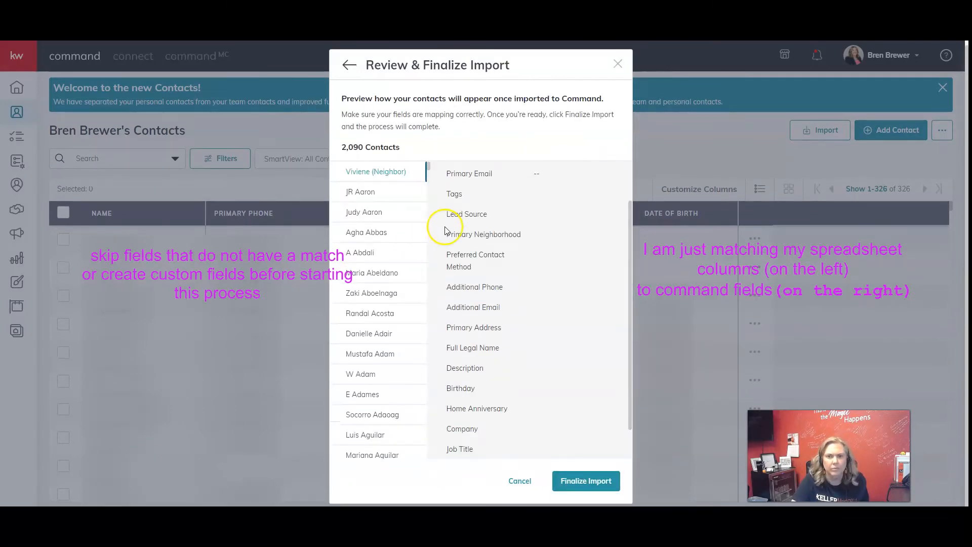
Preview several contacts near the start of the list to check how their fields are mapped.
{"action": "left_click", "coordinate": [362, 192]}
{"action": "left_click", "coordinate": [370, 232]}
{"action": "left_click", "coordinate": [376, 292]}
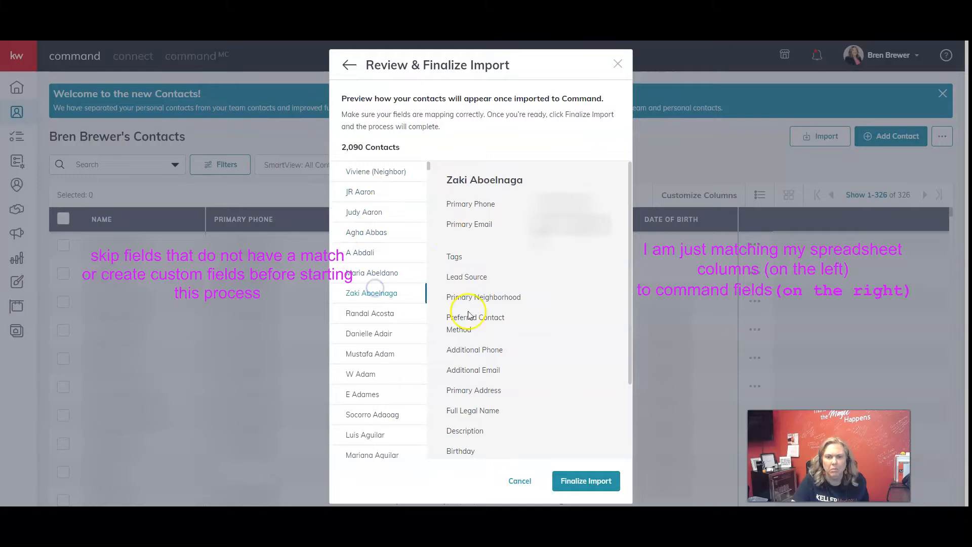
{"action": "scroll", "coordinate": [470, 315], "scroll_direction": "down", "scroll_amount": 2}
Go back to field matching, check the matched and skipped columns, and return to the import review.
{"action": "left_click", "coordinate": [350, 64]}
{"action": "scroll", "coordinate": [447, 284], "scroll_direction": "down", "scroll_amount": 15}
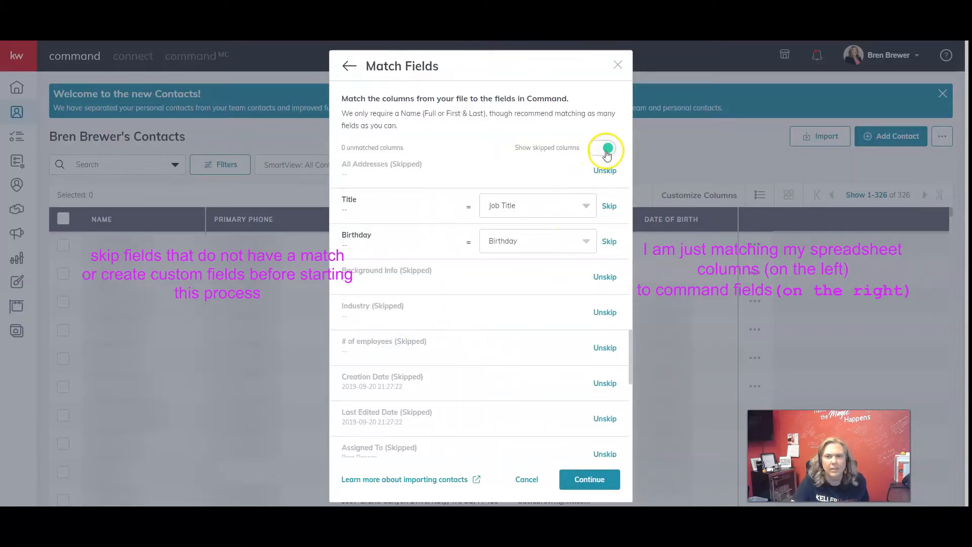
{"action": "scroll", "coordinate": [551, 283], "scroll_direction": "up", "scroll_amount": 5}
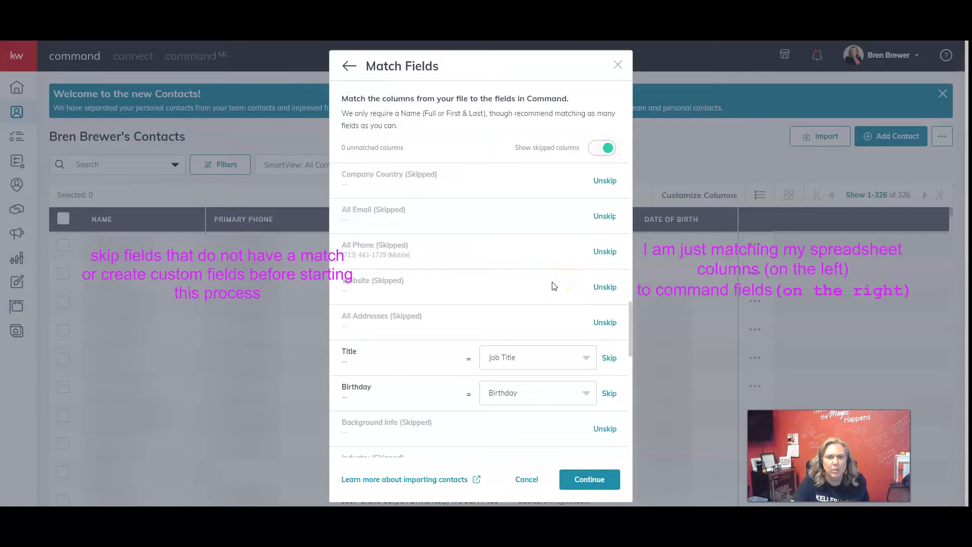
{"action": "scroll", "coordinate": [553, 286], "scroll_direction": "up", "scroll_amount": 8}
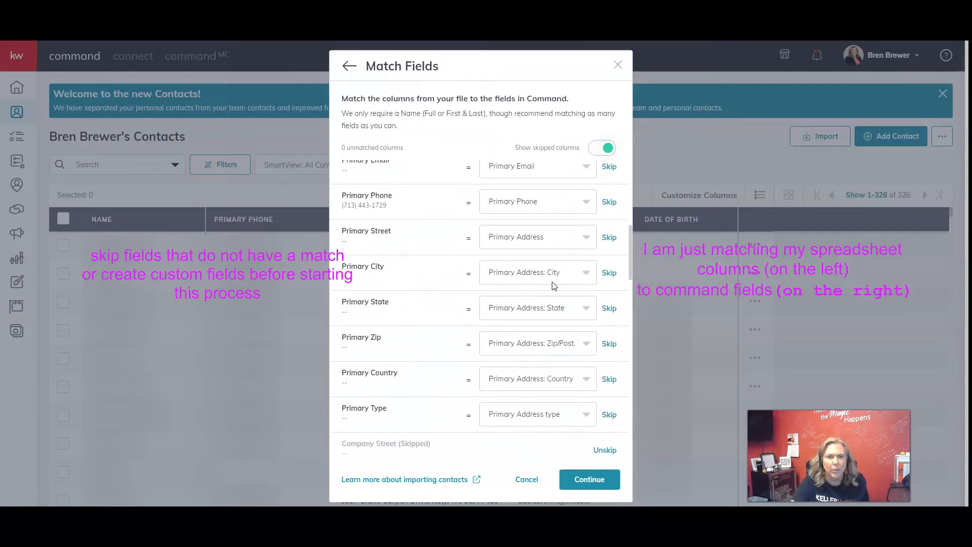
{"action": "scroll", "coordinate": [553, 286], "scroll_direction": "up", "scroll_amount": 4}
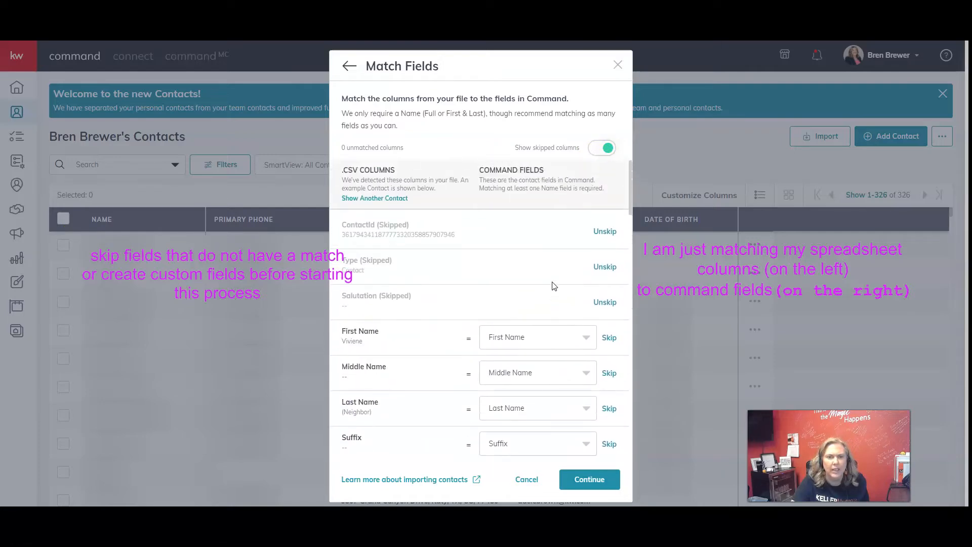
{"action": "scroll", "coordinate": [553, 286], "scroll_direction": "down", "scroll_amount": 18}
{"action": "left_click", "coordinate": [560, 349]}
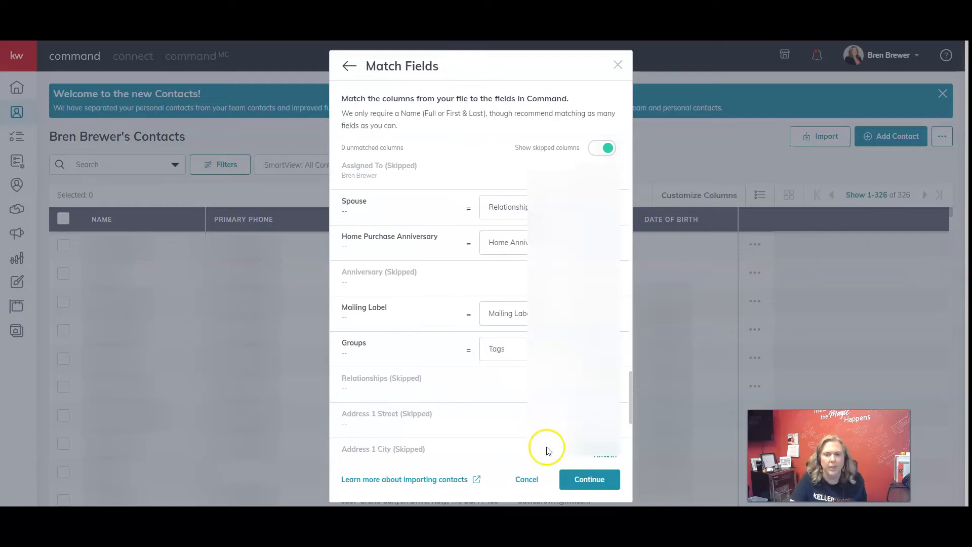
{"action": "left_click", "coordinate": [590, 479]}
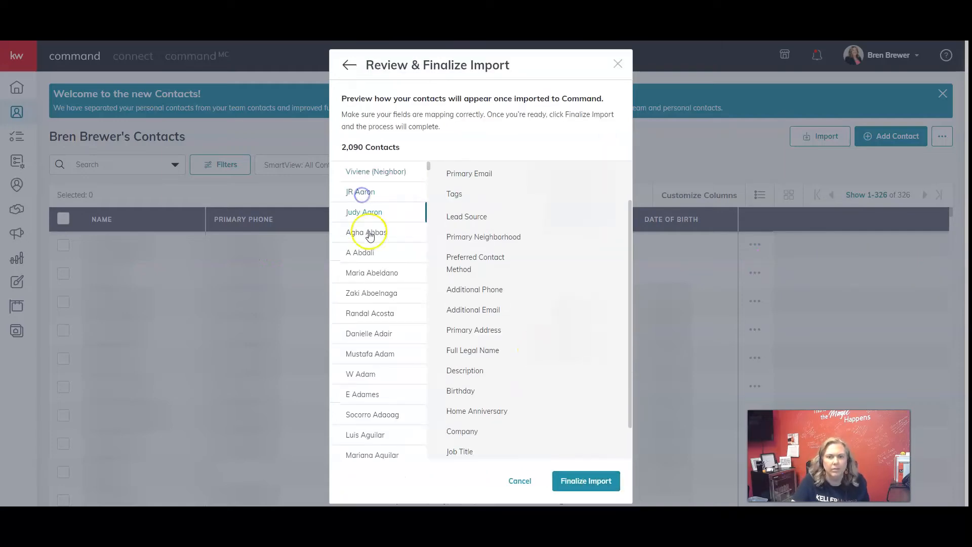
Preview more contacts, including ones further down the list, to verify their imported details.
{"action": "left_click", "coordinate": [375, 355]}
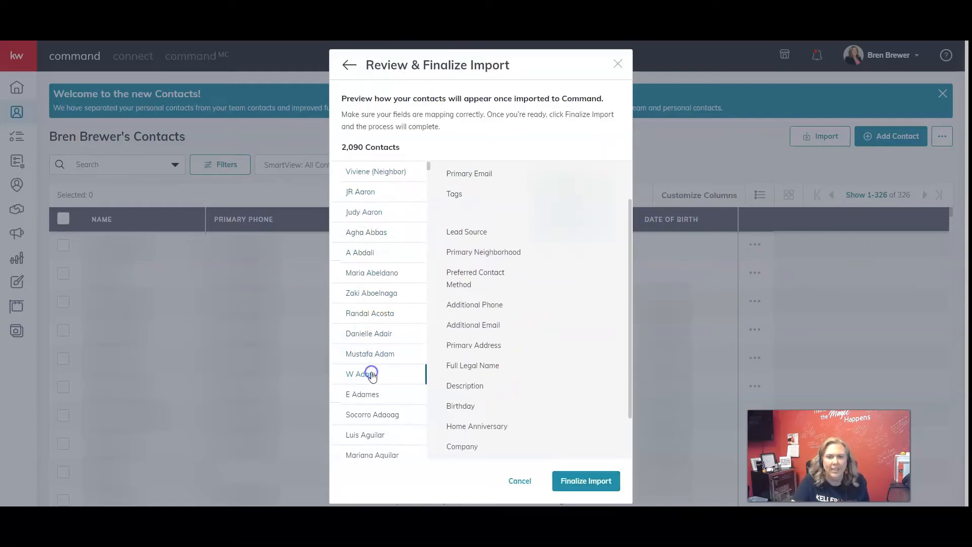
{"action": "left_click", "coordinate": [373, 375]}
{"action": "scroll", "coordinate": [369, 354], "scroll_direction": "down", "scroll_amount": 10}
{"action": "scroll", "coordinate": [375, 353], "scroll_direction": "down", "scroll_amount": 10}
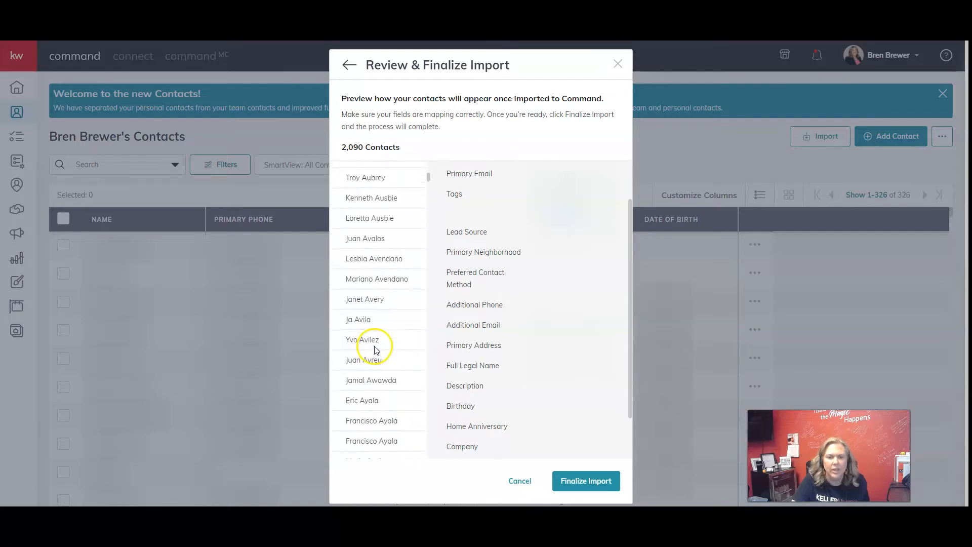
{"action": "left_click", "coordinate": [375, 340]}
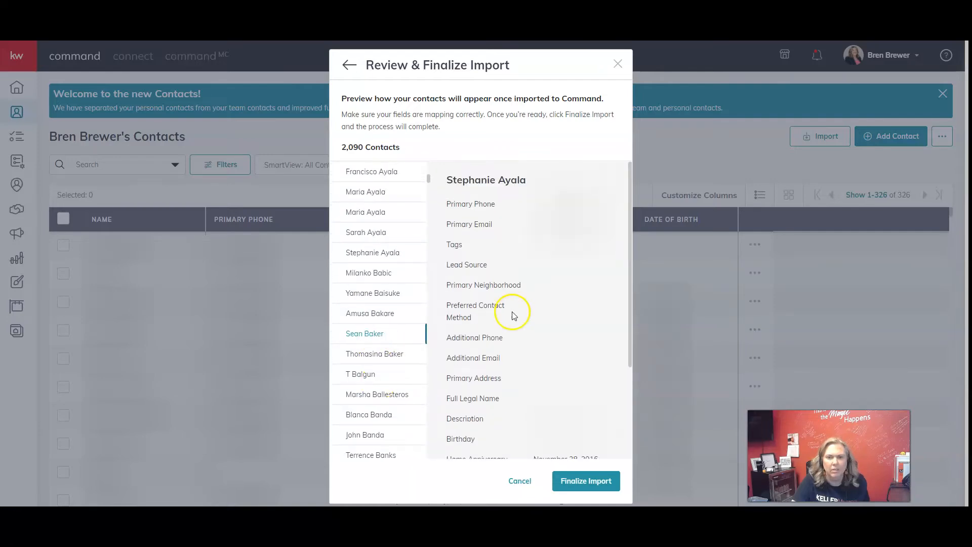
Finalize the import and return to the contacts list.
{"action": "scroll", "coordinate": [385, 364], "scroll_direction": "down", "scroll_amount": 5}
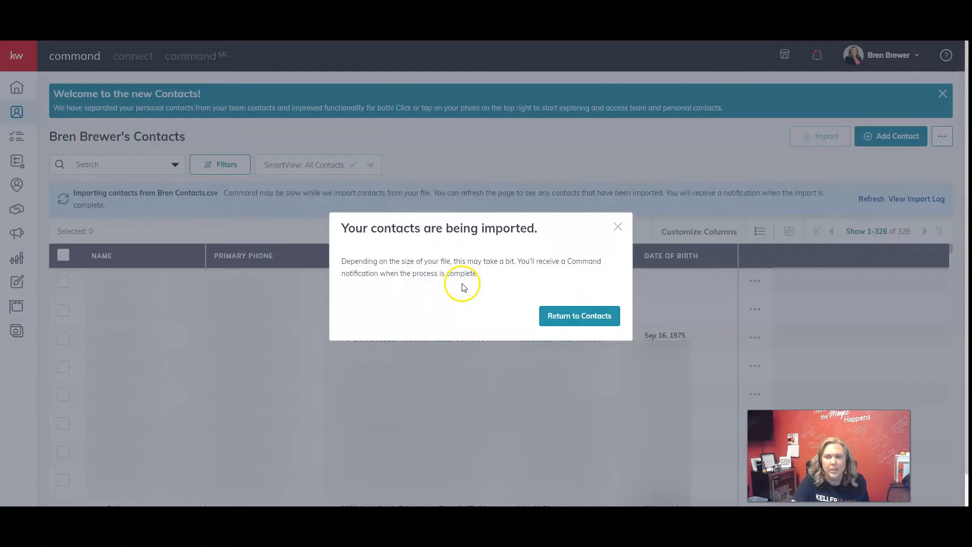
{"action": "left_click", "coordinate": [584, 320]}
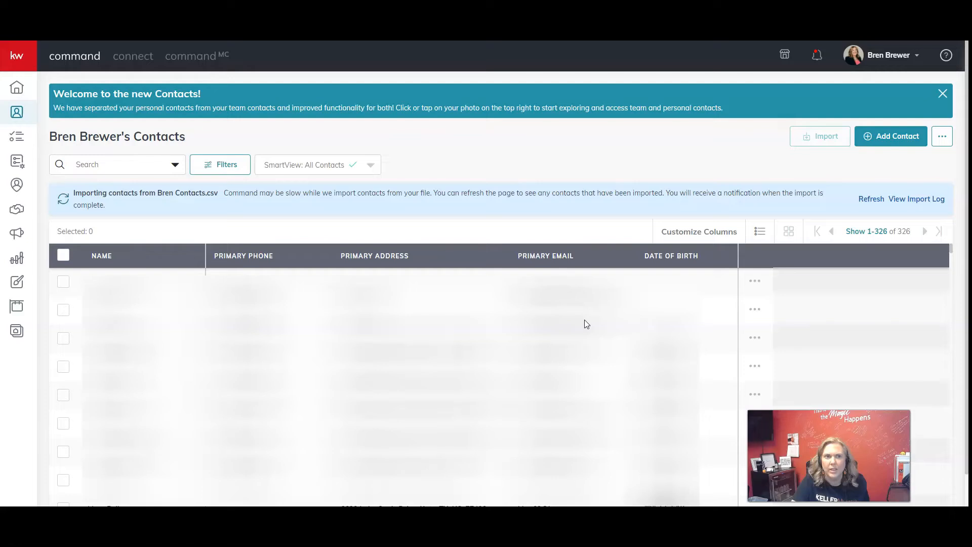
{"action": "left_click", "coordinate": [596, 350]}
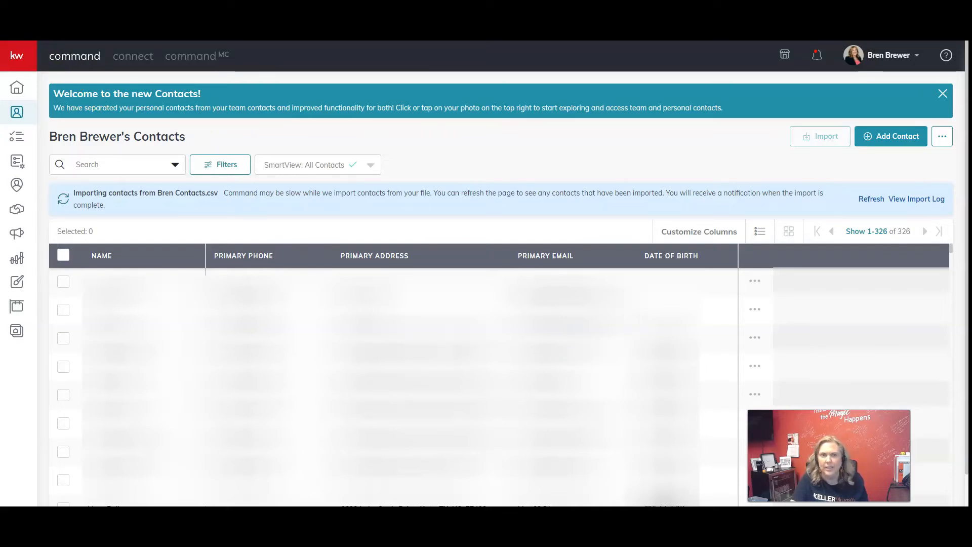
Download the failed-import CSV file from the partly failed imports notification and save it to the Desktop.
{"action": "left_click", "coordinate": [813, 57]}
{"action": "left_click", "coordinate": [813, 58]}
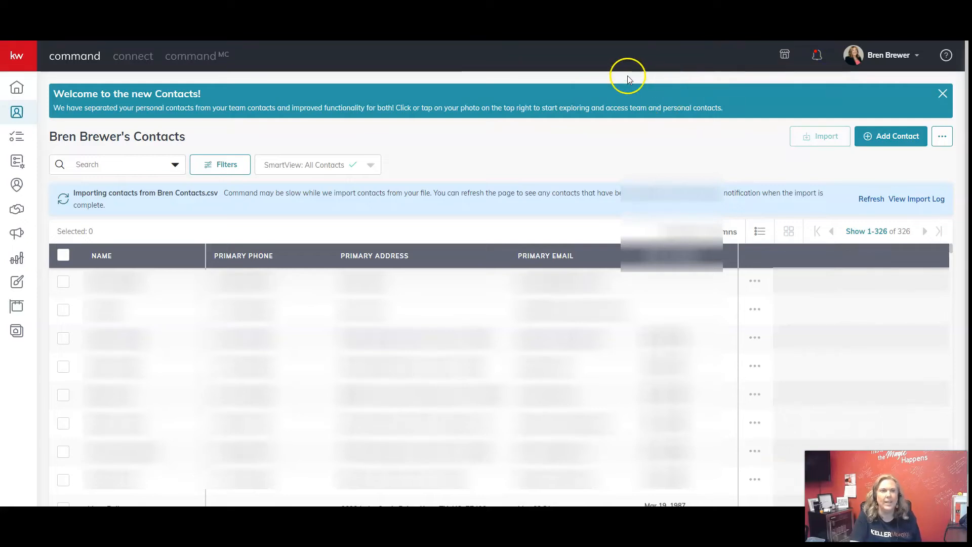
{"action": "left_click", "coordinate": [815, 58]}
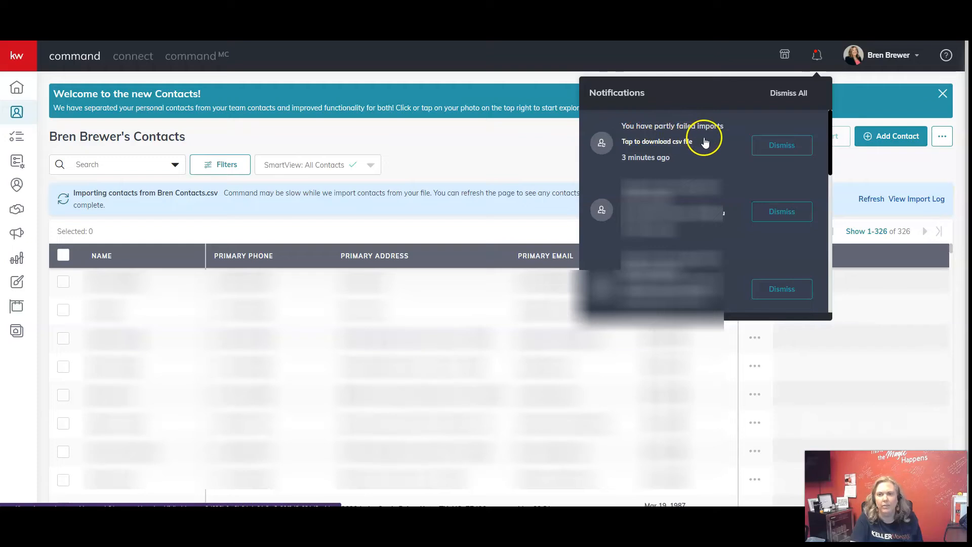
{"action": "left_click", "coordinate": [661, 155]}
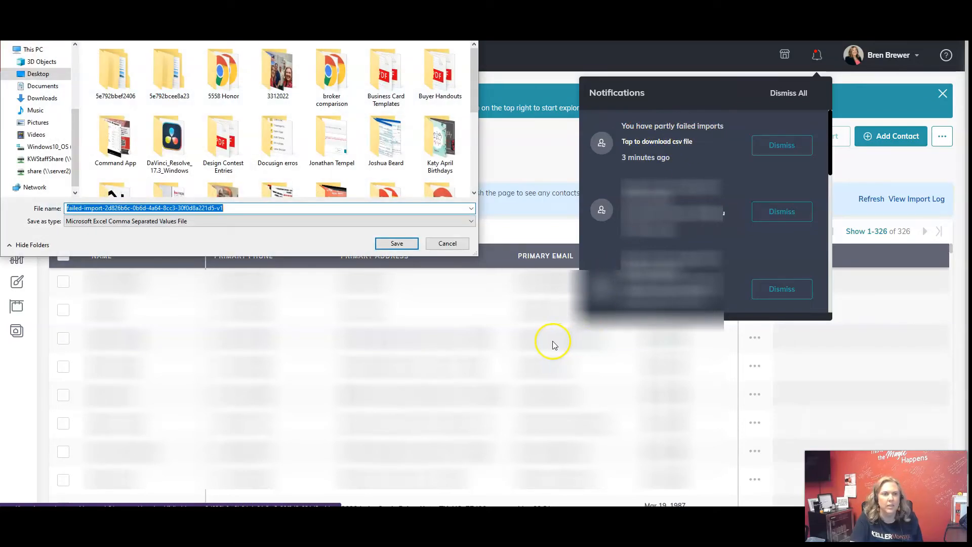
{"action": "left_click", "coordinate": [396, 244]}
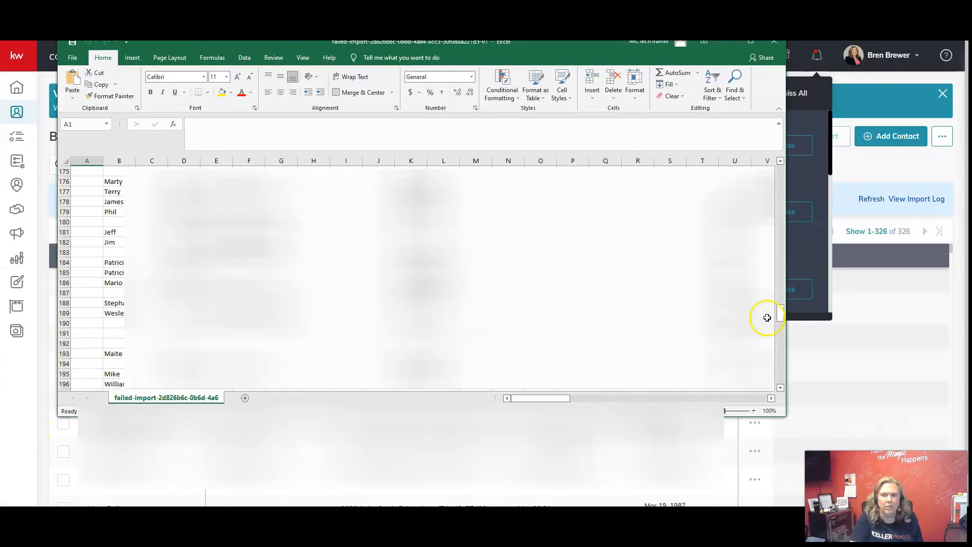
Examine the contact rows in the downloaded failed-import spreadsheet in Excel.
{"action": "left_click_drag", "start_coordinate": [783, 315], "coordinate": [778, 410]}
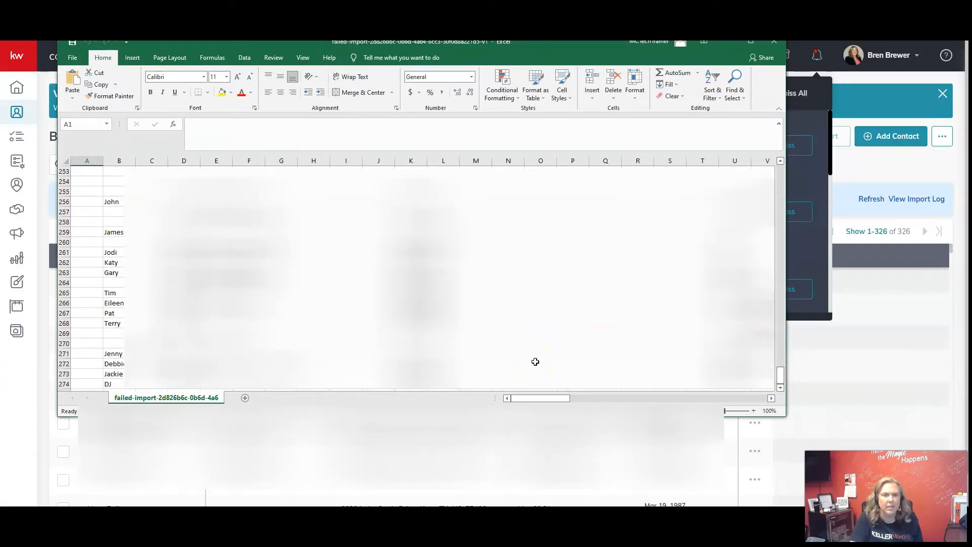
{"action": "scroll", "coordinate": [535, 362], "scroll_direction": "up", "scroll_amount": 1}
{"action": "scroll", "coordinate": [535, 362], "scroll_direction": "down", "scroll_amount": 2}
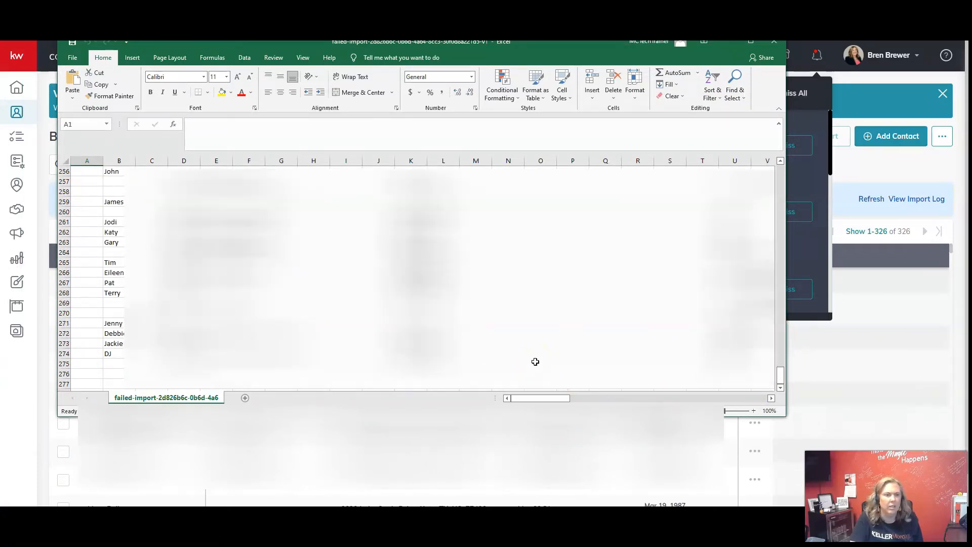
{"action": "scroll", "coordinate": [535, 362], "scroll_direction": "up", "scroll_amount": 3}
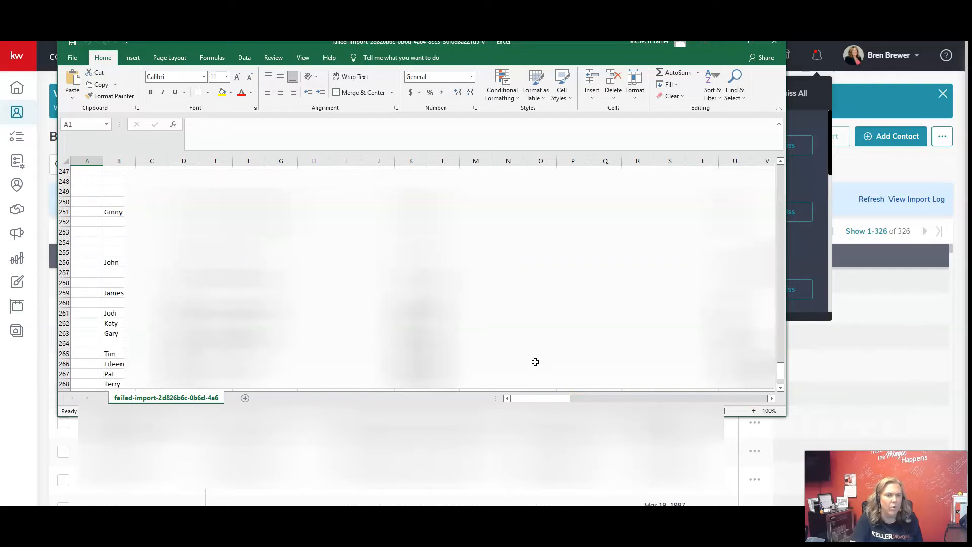
{"action": "scroll", "coordinate": [535, 361], "scroll_direction": "up", "scroll_amount": 11}
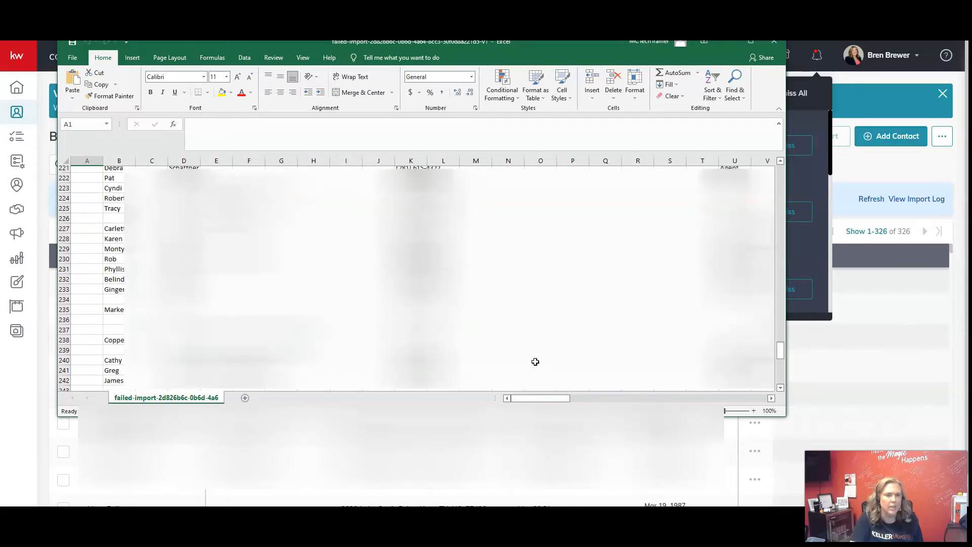
Put the failed-import spreadsheet aside, return to KW Command and open the imports log in the Command settings.
{"action": "left_click_drag", "start_coordinate": [589, 50], "coordinate": [0, 133]}
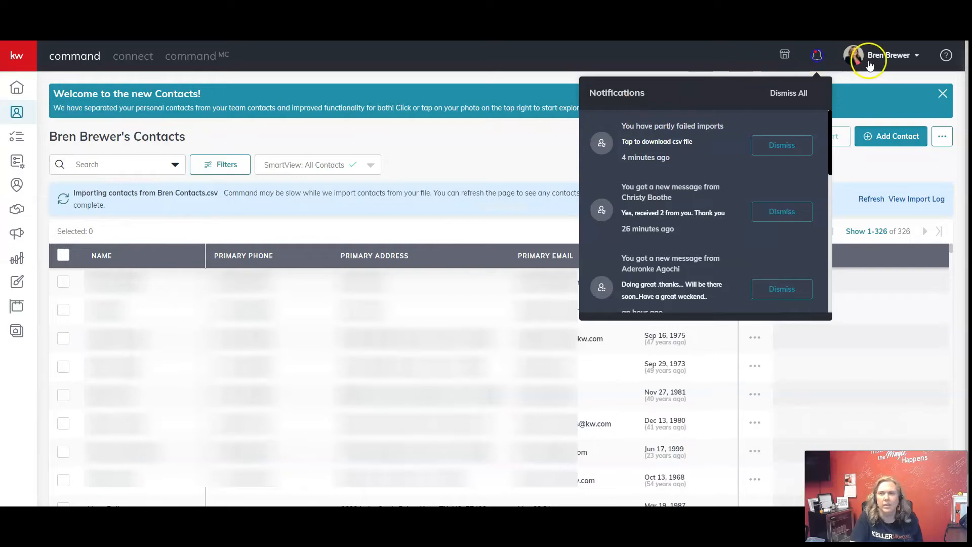
{"action": "left_click", "coordinate": [743, 60]}
{"action": "left_click", "coordinate": [886, 54]}
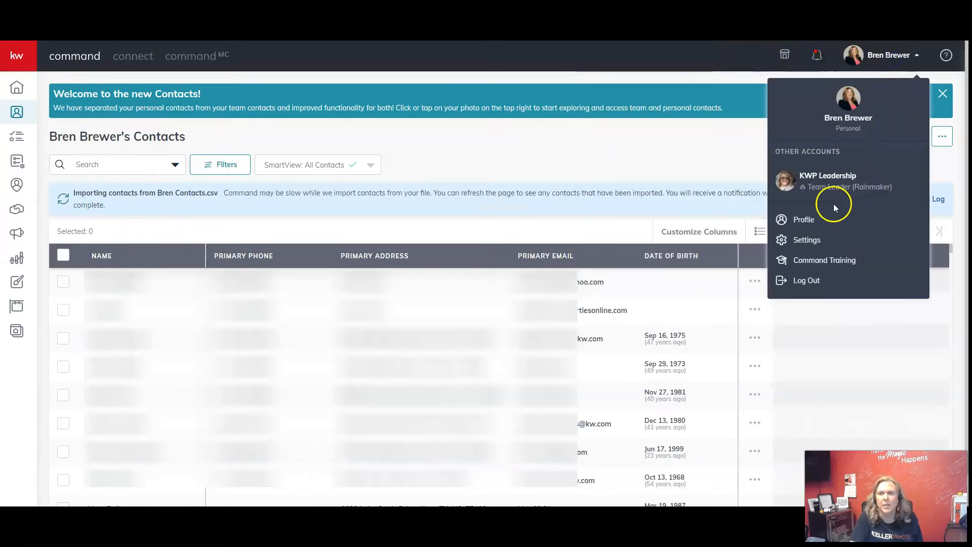
{"action": "left_click", "coordinate": [820, 241]}
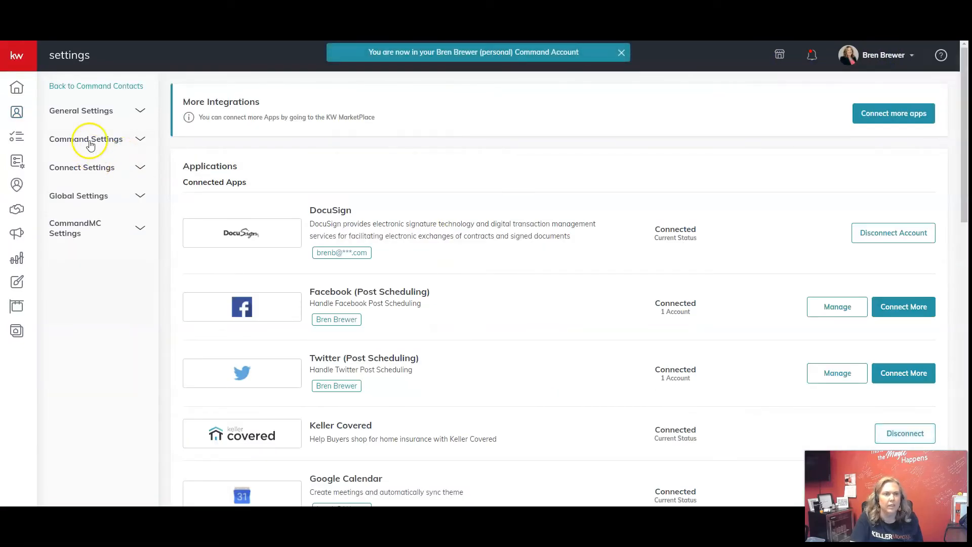
{"action": "left_click", "coordinate": [90, 140]}
{"action": "left_click", "coordinate": [81, 184]}
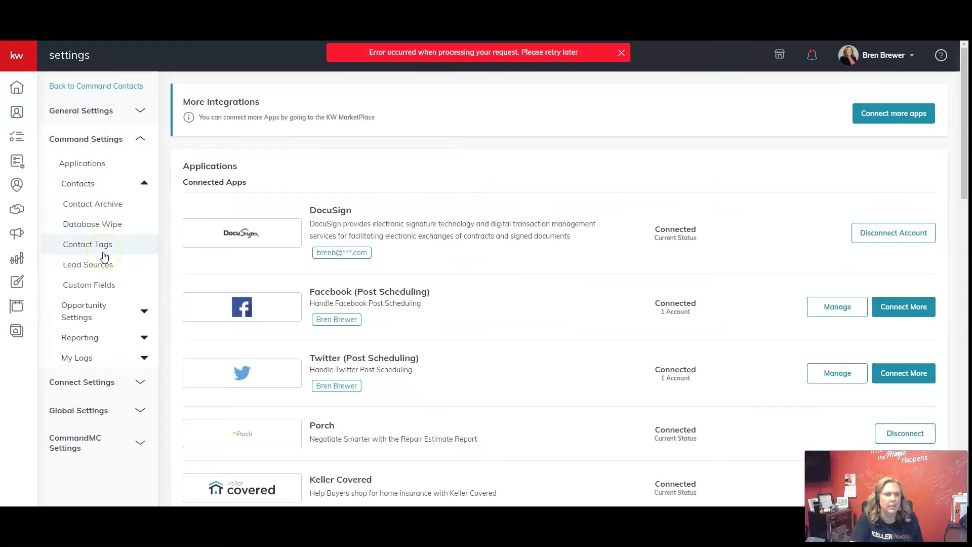
{"action": "left_click", "coordinate": [91, 357]}
{"action": "left_click", "coordinate": [110, 379]}
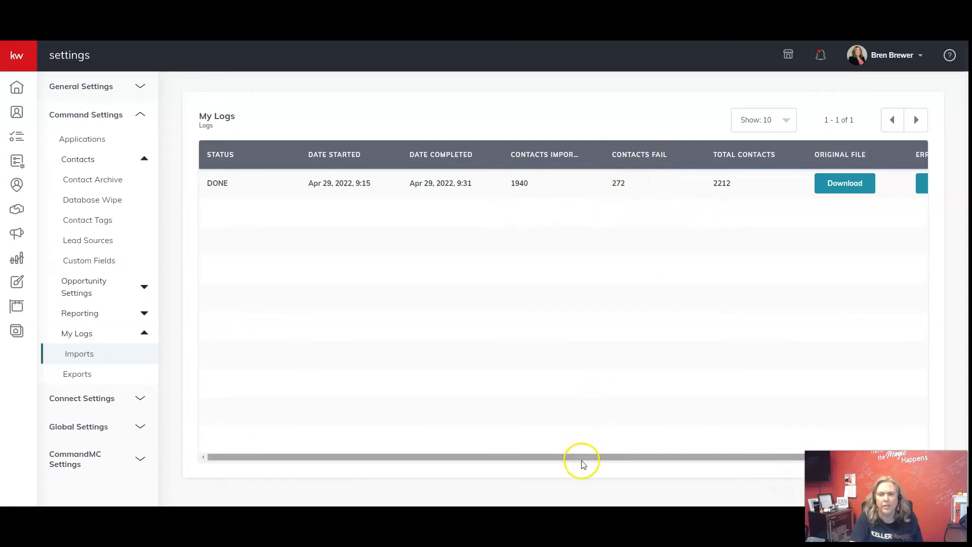
Examine all columns of the import log entry, from its status across to the original file and error file downloads.
{"action": "left_click_drag", "start_coordinate": [582, 457], "coordinate": [676, 470]}
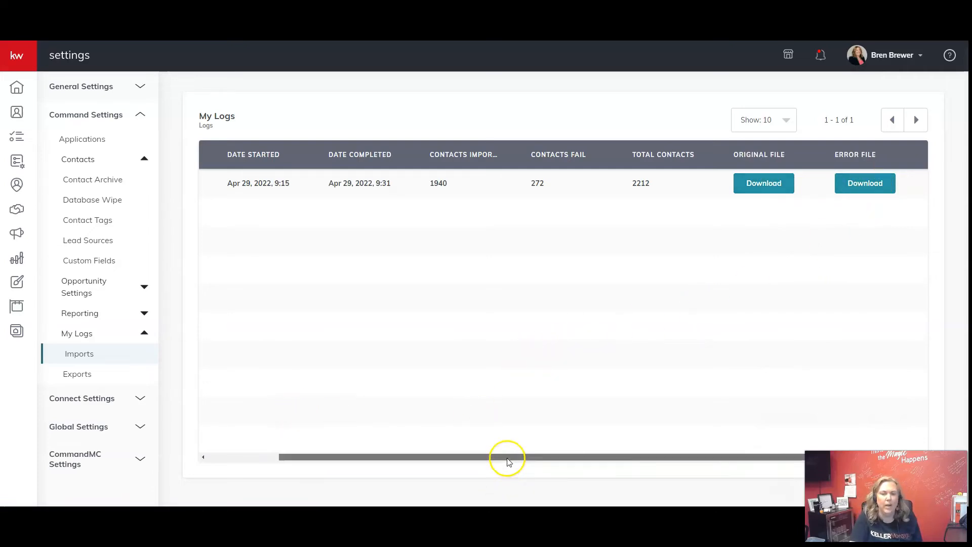
{"action": "left_click_drag", "start_coordinate": [506, 457], "coordinate": [321, 457]}
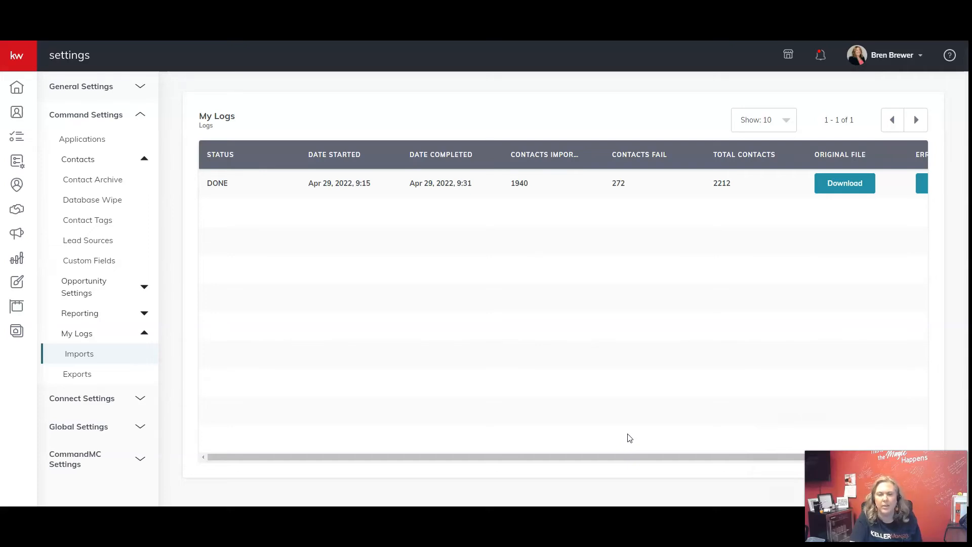
{"action": "left_click", "coordinate": [630, 447]}
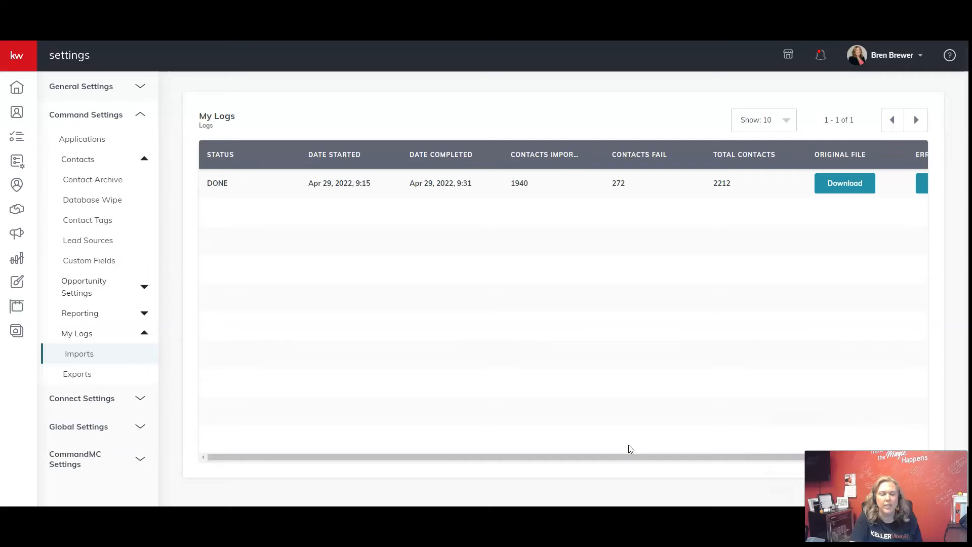
{"action": "left_click", "coordinate": [613, 443]}
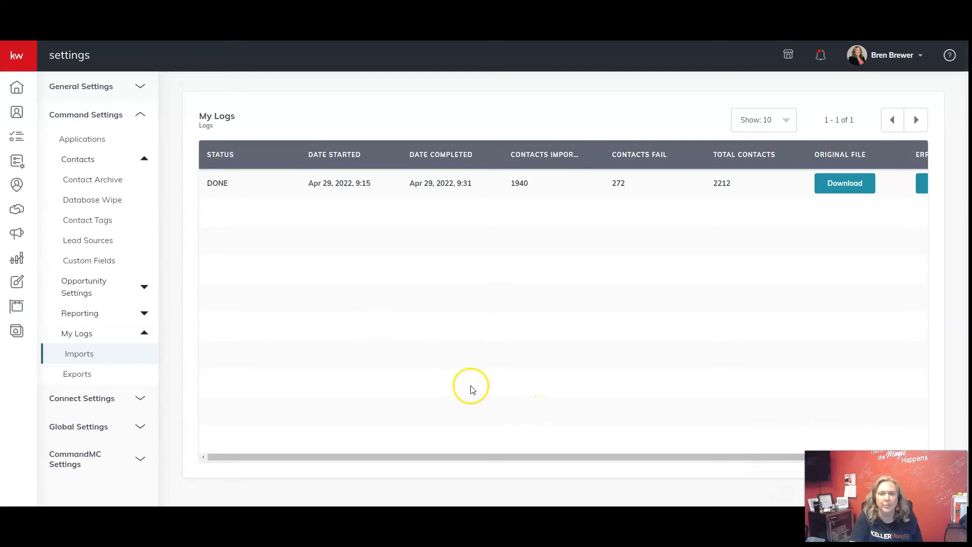
Return to the contacts list and filter it by the Windstone Colony tag.
{"action": "left_click", "coordinate": [17, 112]}
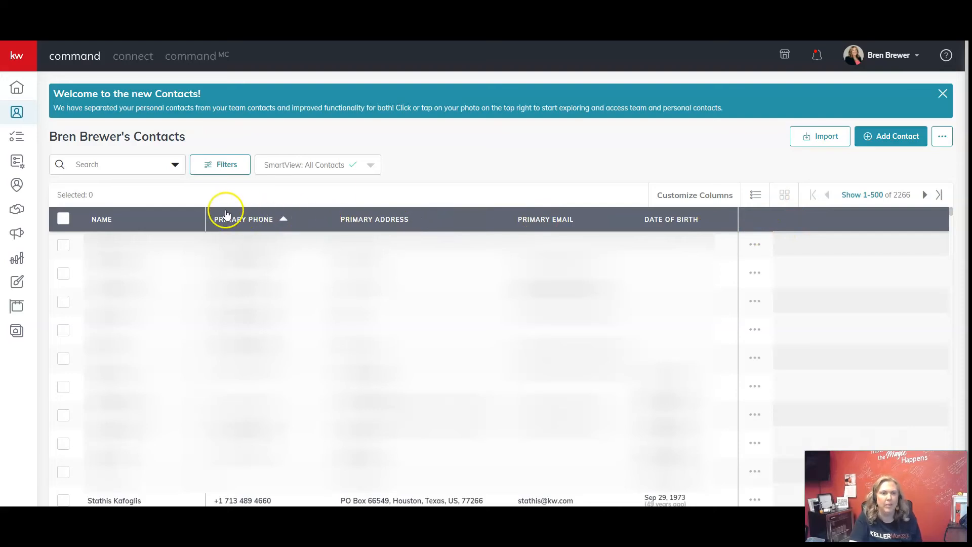
{"action": "left_click", "coordinate": [228, 167]}
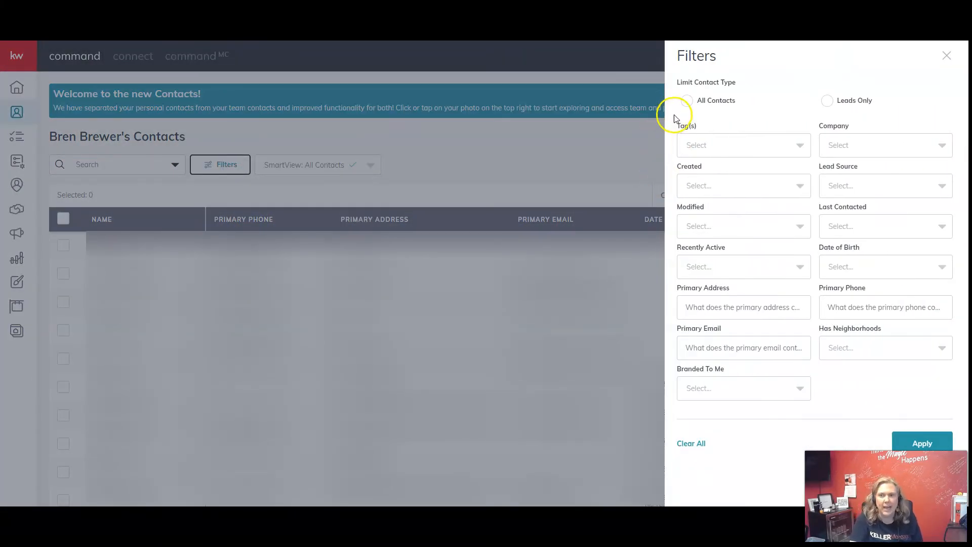
{"action": "left_click", "coordinate": [717, 142]}
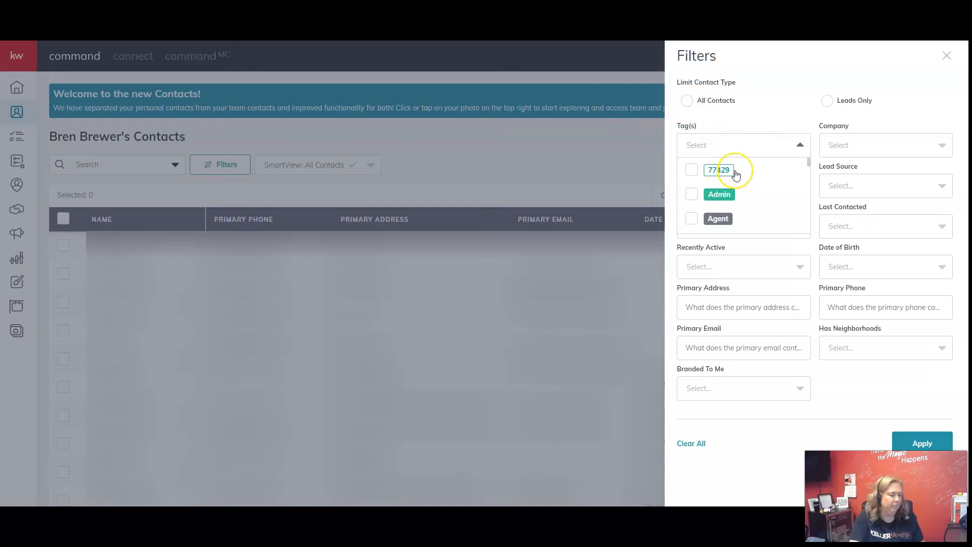
{"action": "type", "text": "wind"}
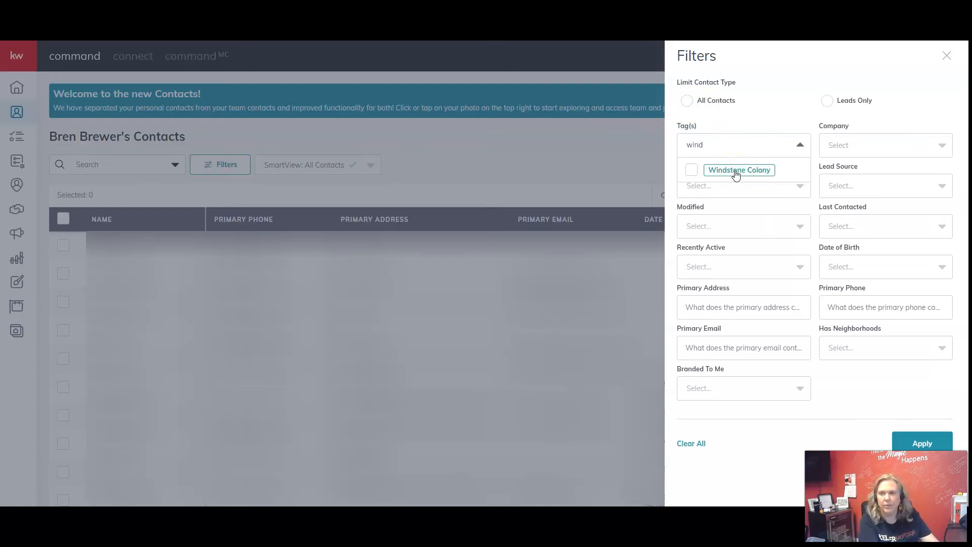
{"action": "left_click", "coordinate": [736, 172]}
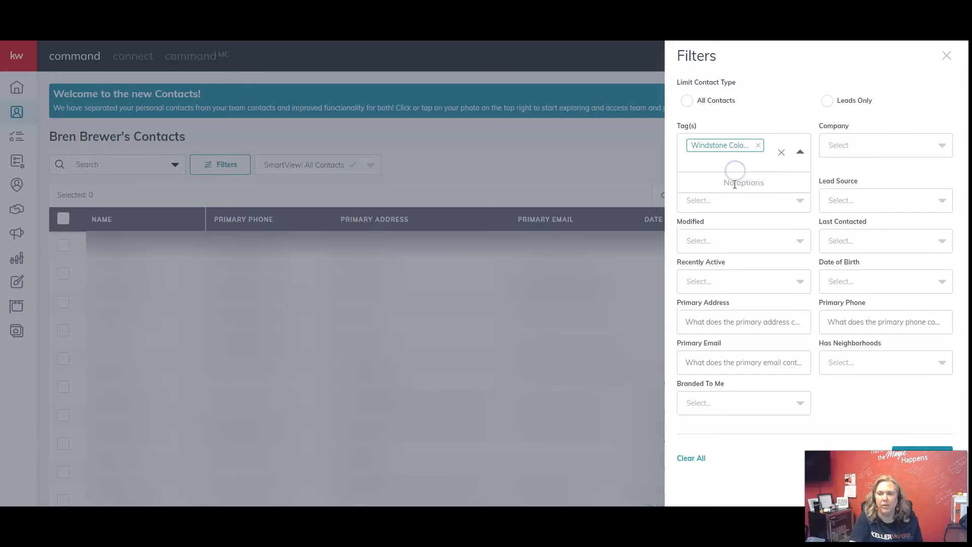
{"action": "left_click", "coordinate": [920, 446]}
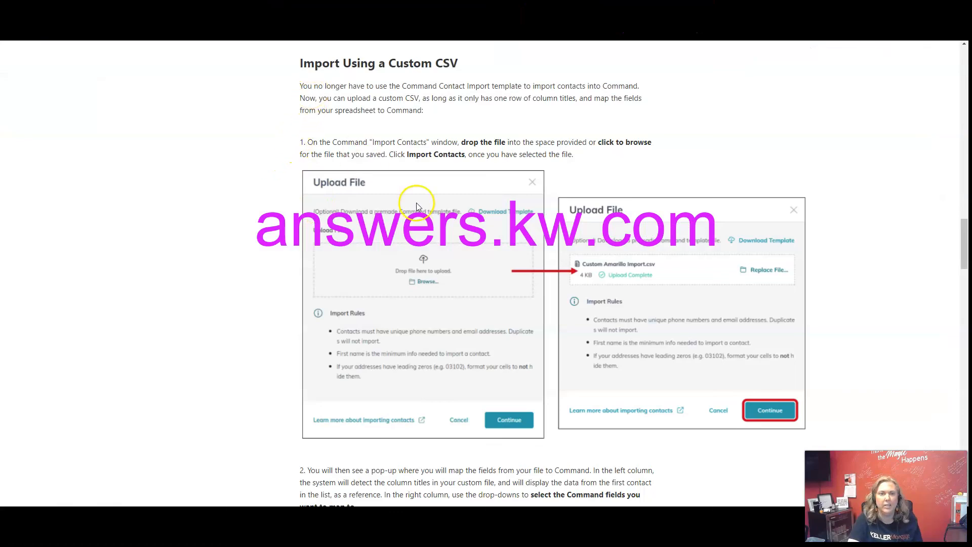
Switch to KW Answers and read through the "Import Contacts Into Command" article, including the custom CSV, field matching and finalizing sections.
{"action": "scroll", "coordinate": [428, 231], "scroll_direction": "up", "scroll_amount": 8}
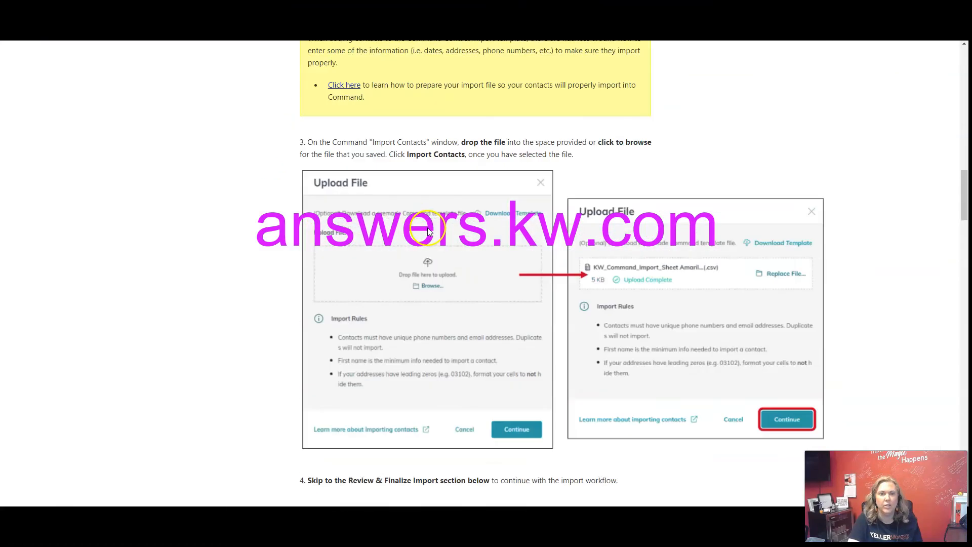
{"action": "scroll", "coordinate": [428, 232], "scroll_direction": "up", "scroll_amount": 20}
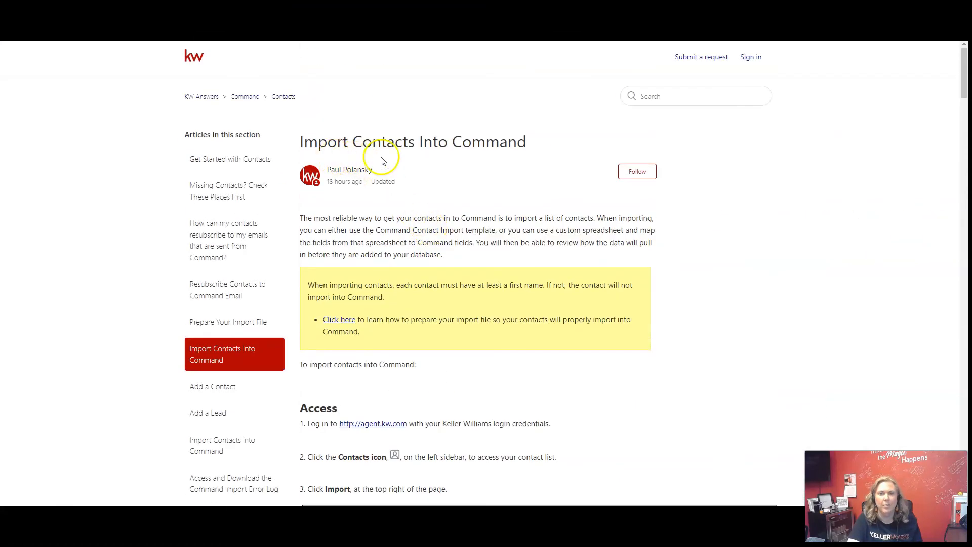
{"action": "scroll", "coordinate": [556, 248], "scroll_direction": "down", "scroll_amount": 9}
{"action": "scroll", "coordinate": [556, 248], "scroll_direction": "down", "scroll_amount": 20}
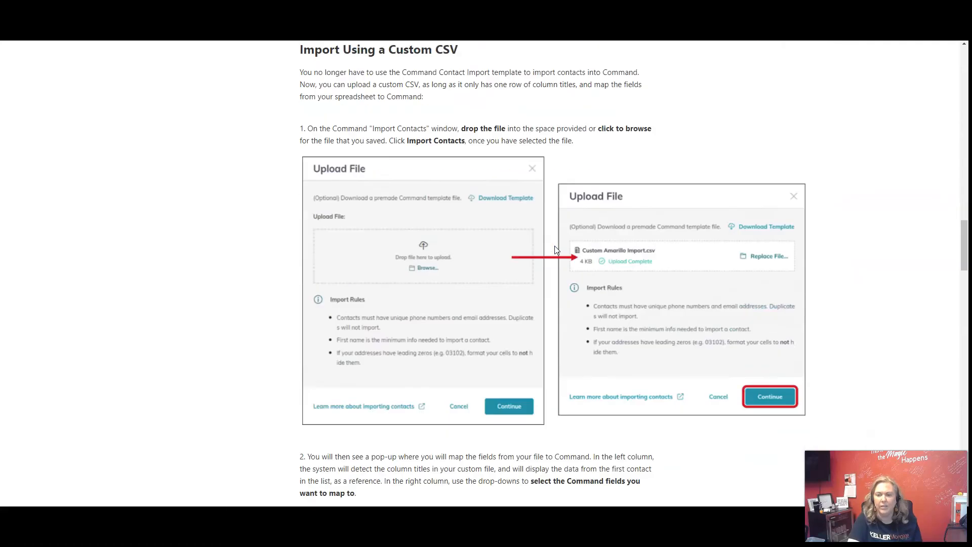
{"action": "scroll", "coordinate": [556, 248], "scroll_direction": "down", "scroll_amount": 8}
{"action": "scroll", "coordinate": [556, 249], "scroll_direction": "down", "scroll_amount": 17}
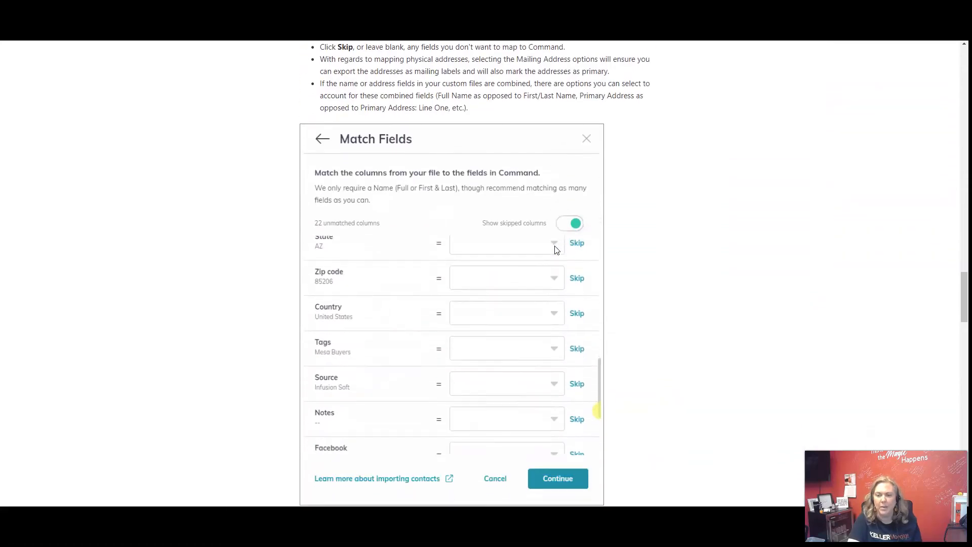
{"action": "scroll", "coordinate": [555, 249], "scroll_direction": "down", "scroll_amount": 12}
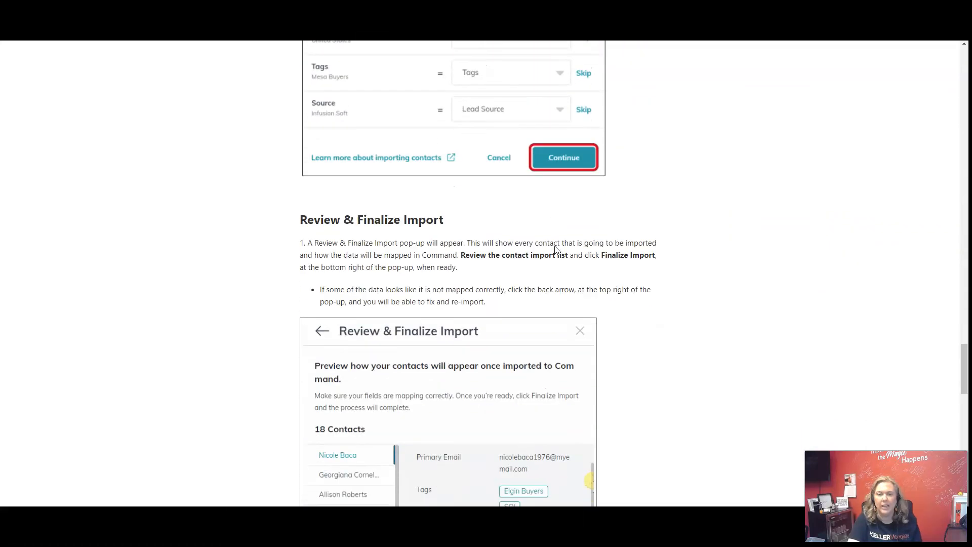
{"action": "scroll", "coordinate": [555, 249], "scroll_direction": "down", "scroll_amount": 3}
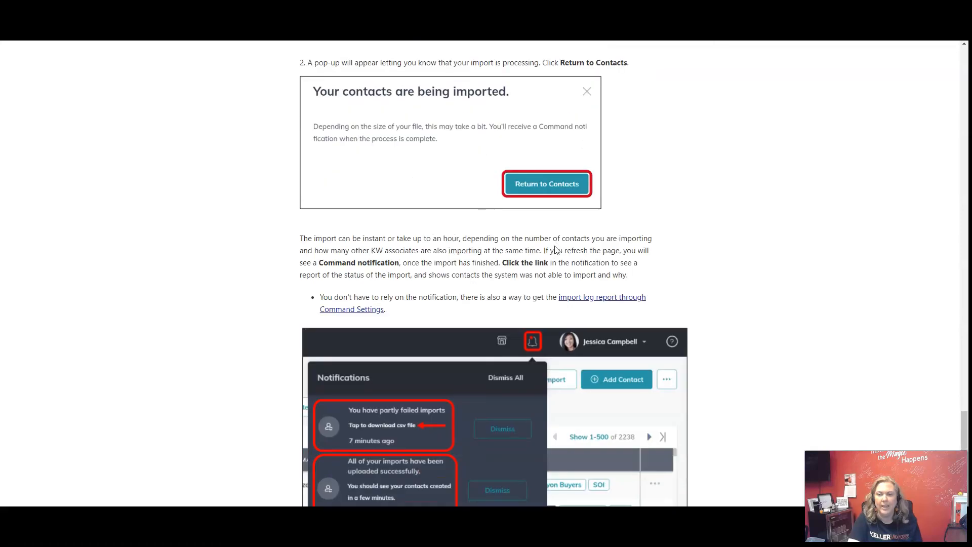
{"action": "scroll", "coordinate": [614, 304], "scroll_direction": "down", "scroll_amount": 3}
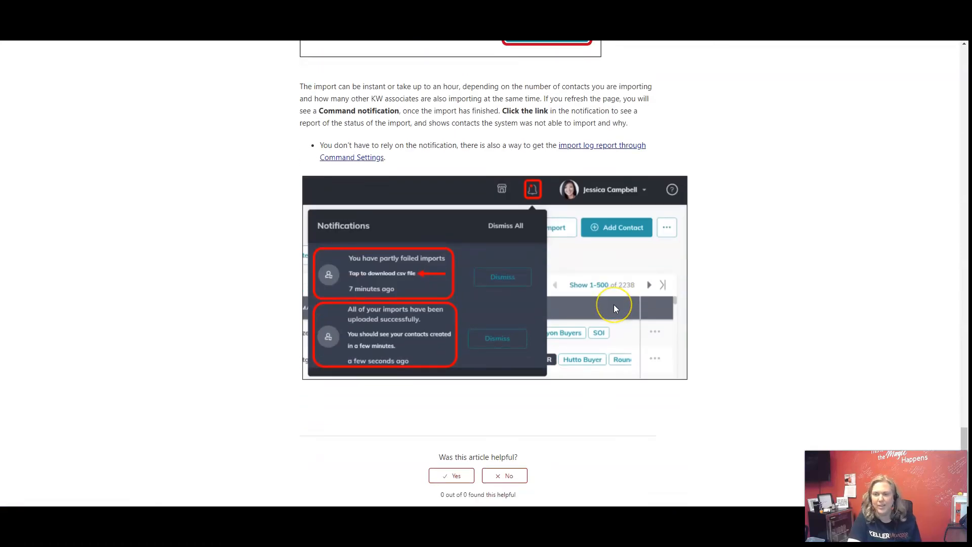
{"action": "scroll", "coordinate": [614, 305], "scroll_direction": "down", "scroll_amount": 4}
{"action": "scroll", "coordinate": [614, 308], "scroll_direction": "up", "scroll_amount": 8}
{"action": "scroll", "coordinate": [616, 338], "scroll_direction": "up", "scroll_amount": 20}
{"action": "scroll", "coordinate": [616, 338], "scroll_direction": "up", "scroll_amount": 20}
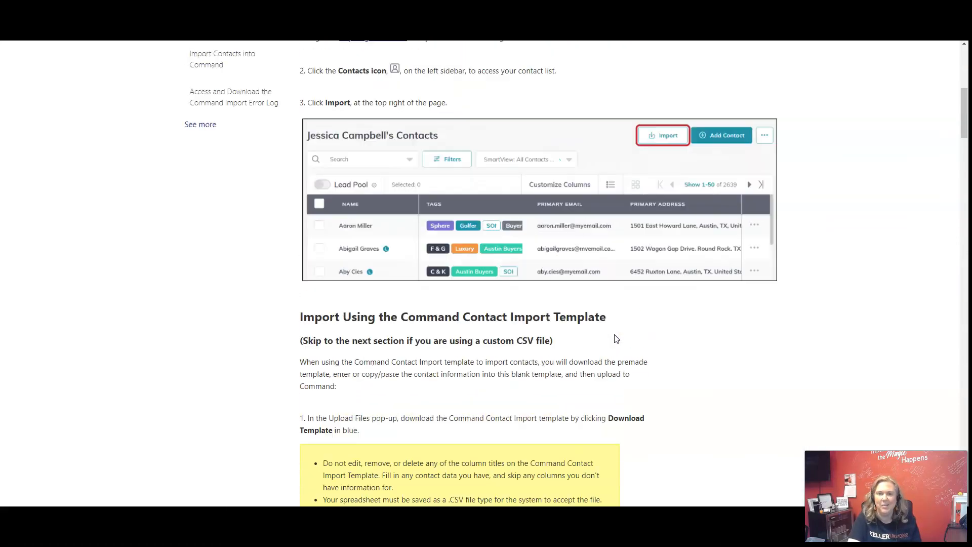
{"action": "scroll", "coordinate": [616, 338], "scroll_direction": "up", "scroll_amount": 8}
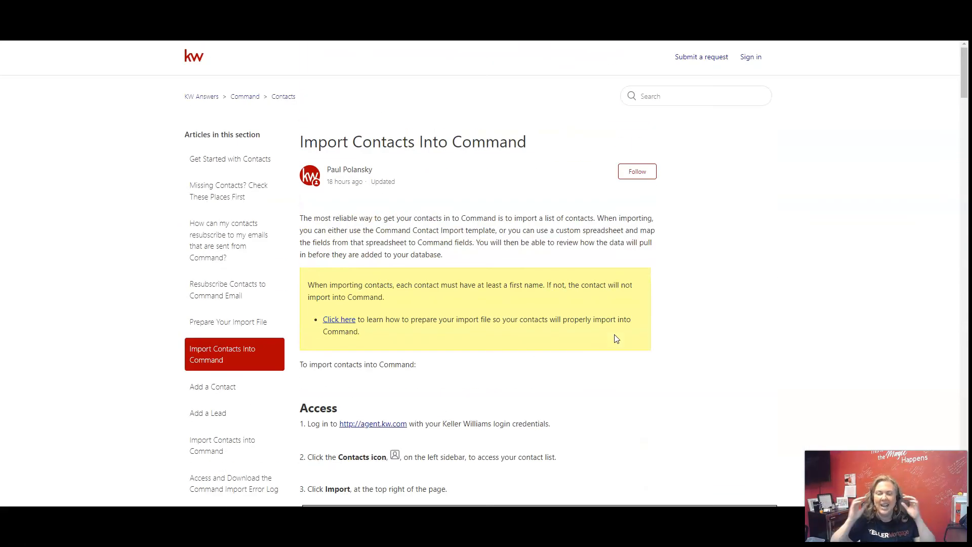